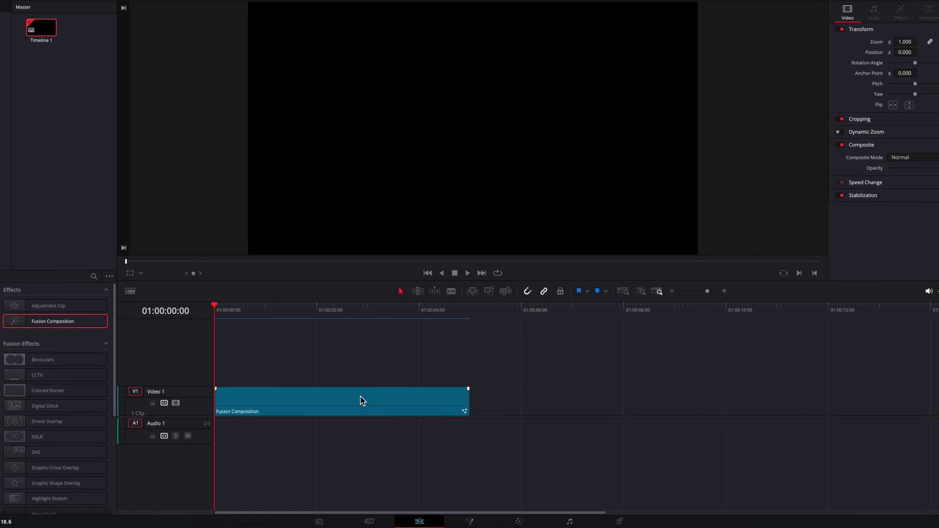
Open the timeline's composition clip in Fusion and add a Text node feeding MediaOut1, reading "ROTATING TEXT EFFECT".
click(362, 400)
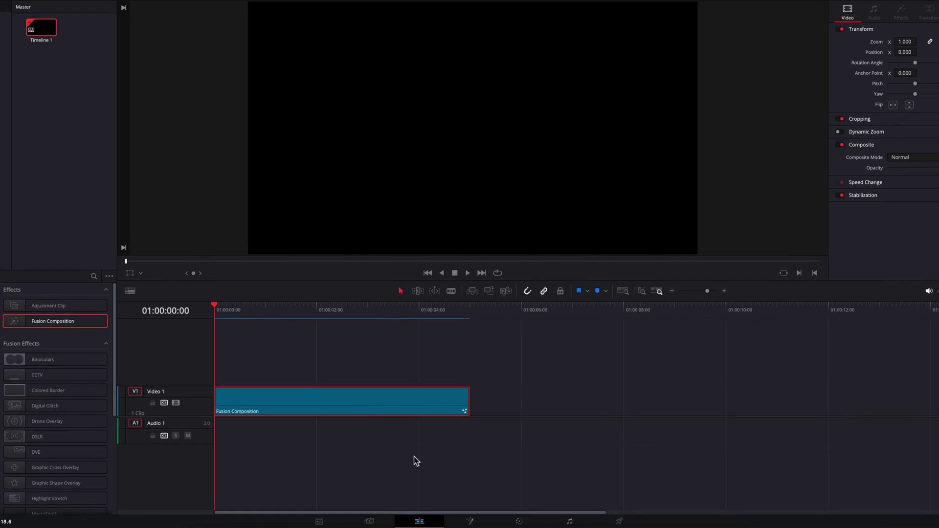
click(471, 521)
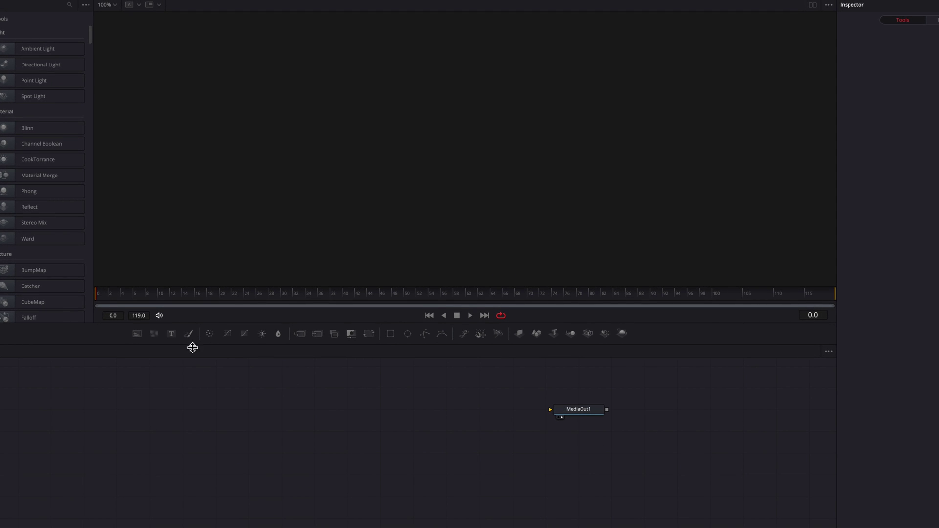
drag(175, 336, 551, 412)
click(871, 142)
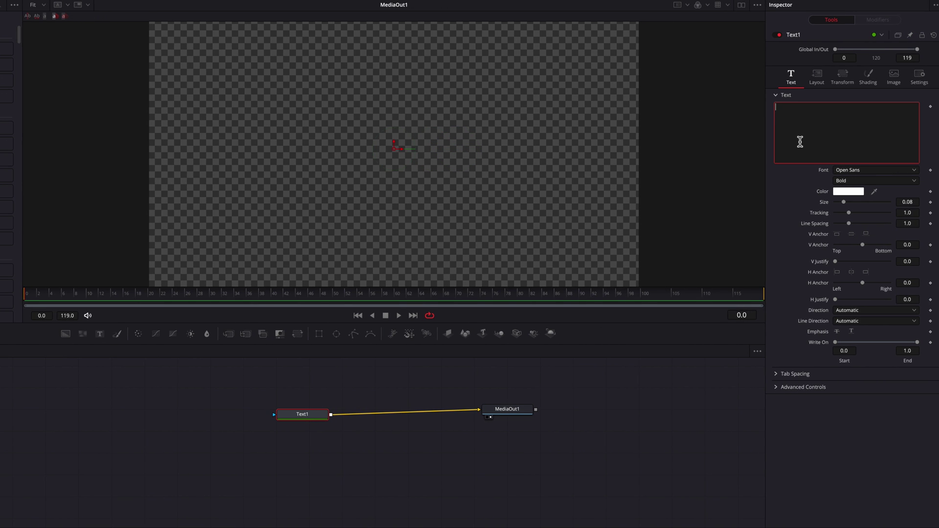
text(ROTATING TEXT EFFECT)
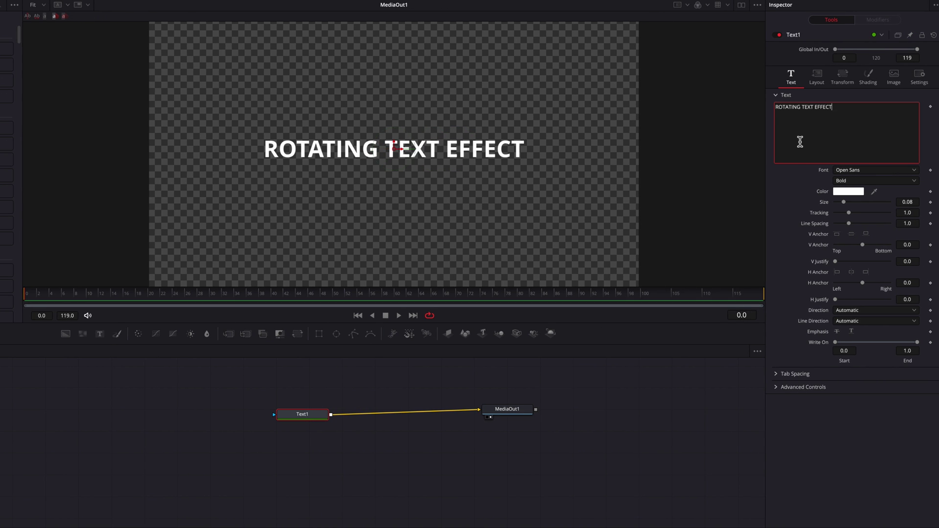
Rotate the text layout by 90 degrees around the Z axis.
click(817, 78)
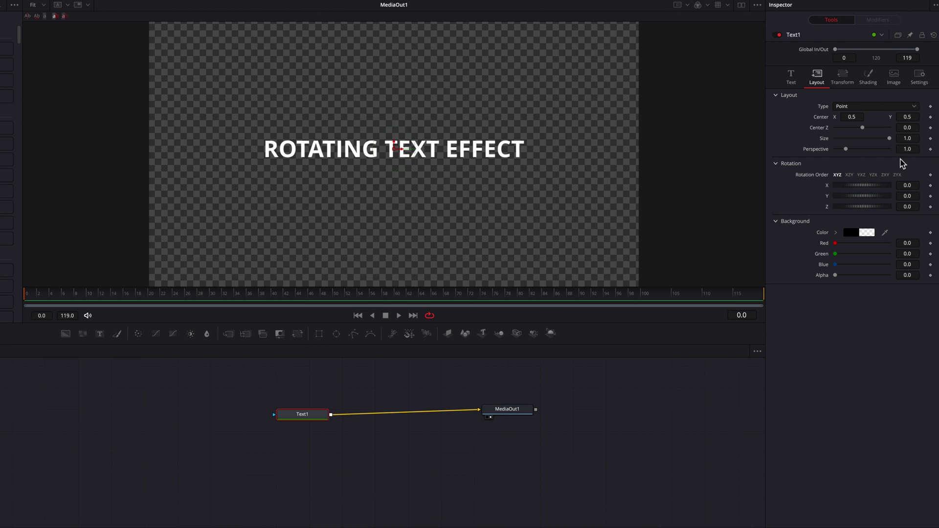
click(915, 207)
text(90)
key(Tab)
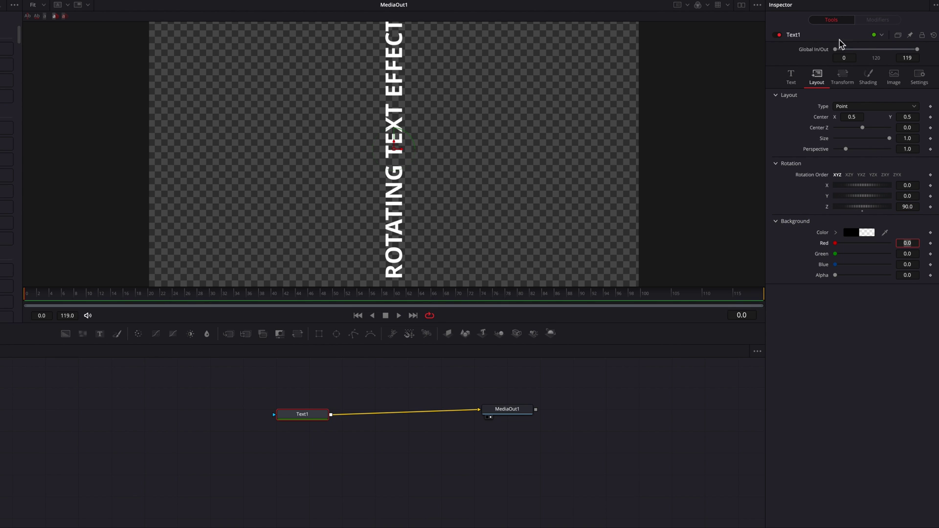
Reduce the text size to 0.0778 and shift its layout center along X to the left edge of the frame.
click(791, 77)
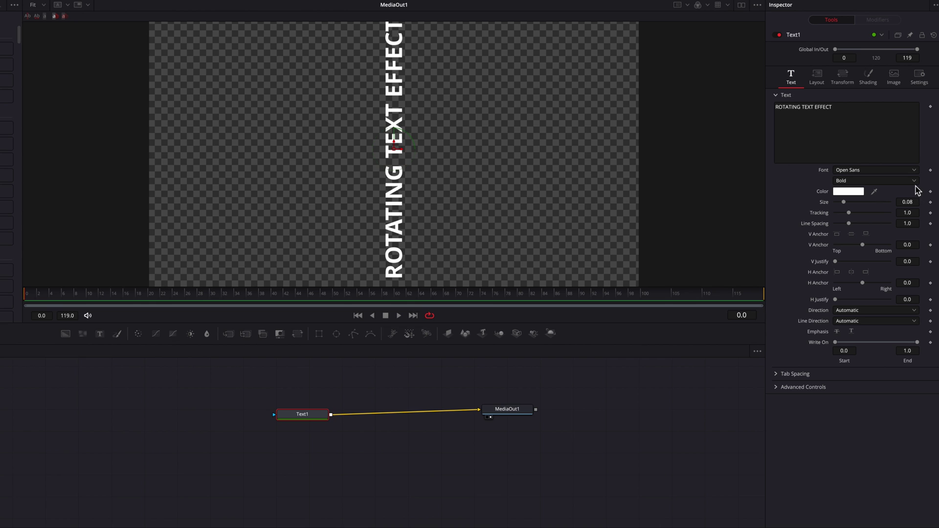
drag(909, 202, 904, 202)
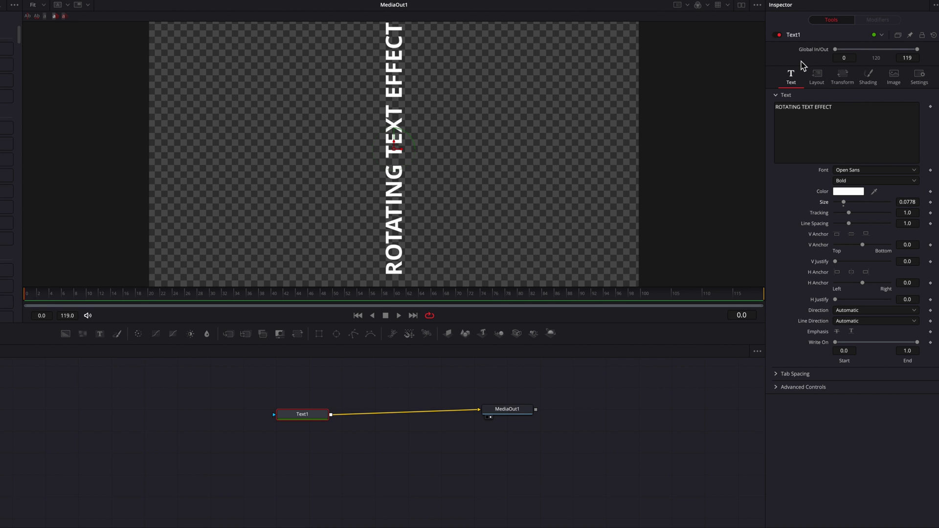
click(818, 78)
drag(860, 119, 800, 118)
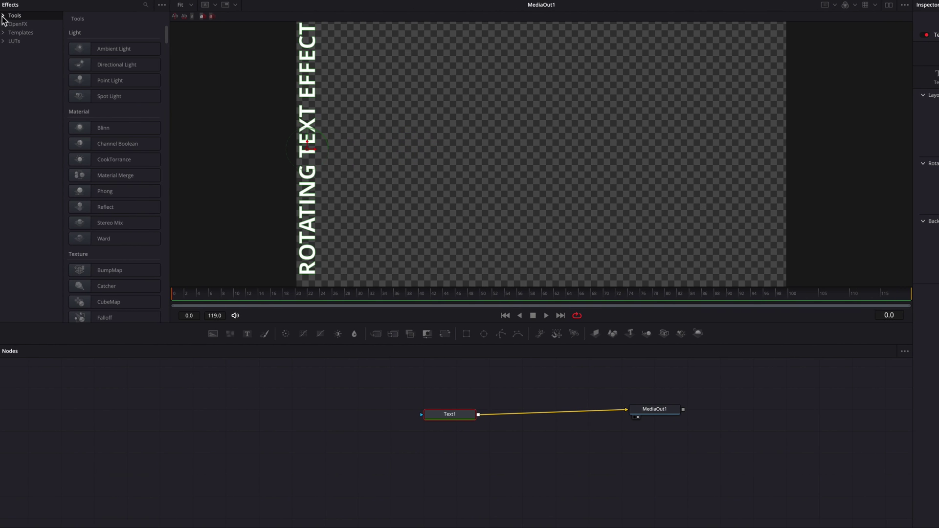
Insert a Duplicate effect node between Text1 and MediaOut1.
click(3, 16)
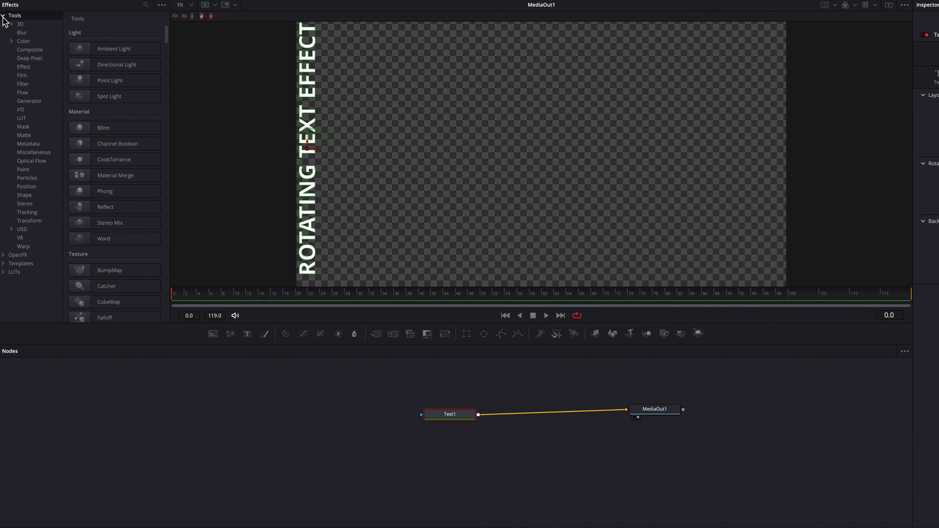
click(31, 68)
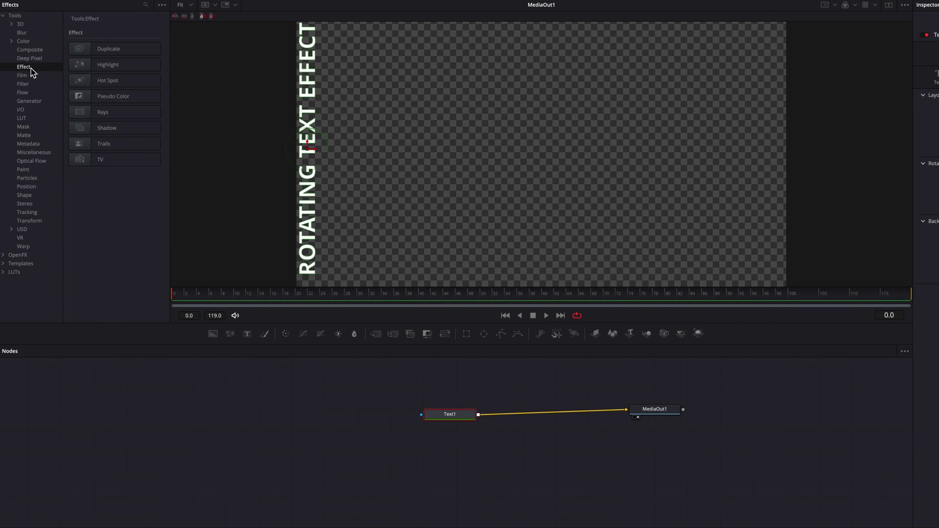
click(110, 52)
key(ctrl+6)
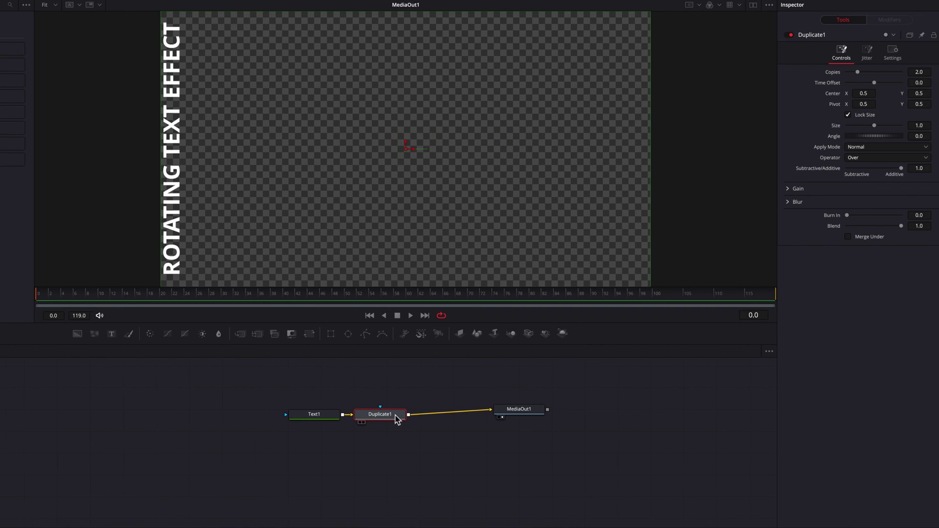
Set the Duplicate node to 40 copies with Center X at 0.5531 to spread the text across the frame.
click(912, 72)
text(40)
key(Tab)
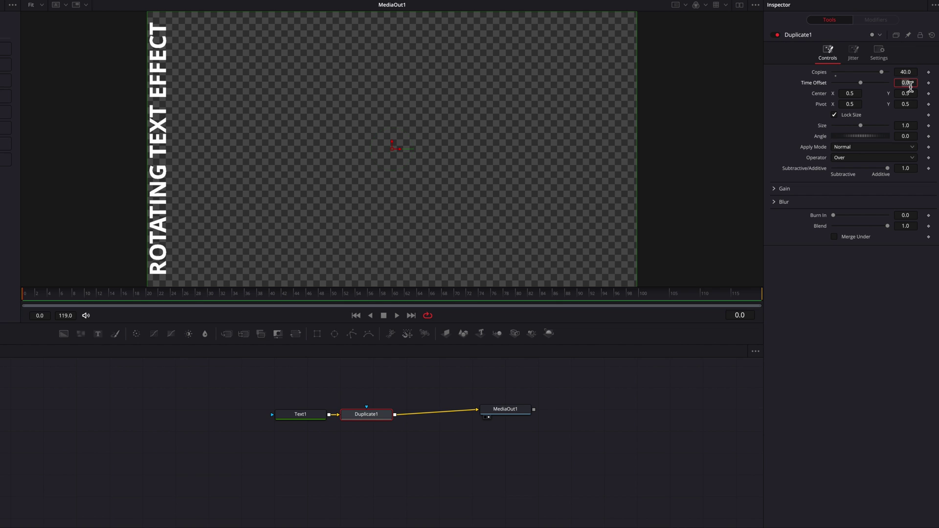
drag(851, 93, 869, 93)
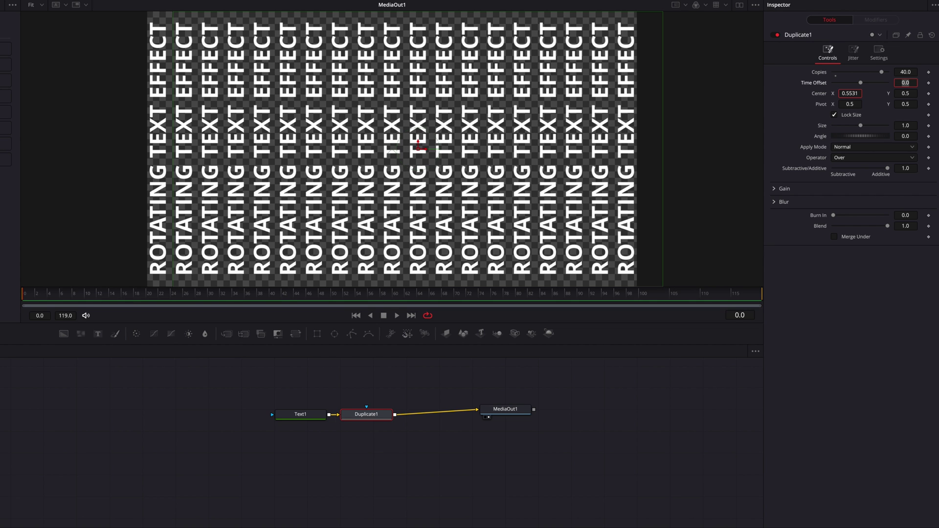
Add a Shape 3D node fed by Duplicate1, chain Merge 3D and Renderer 3D nodes after it, and space the nodes out.
drag(295, 390, 336, 415)
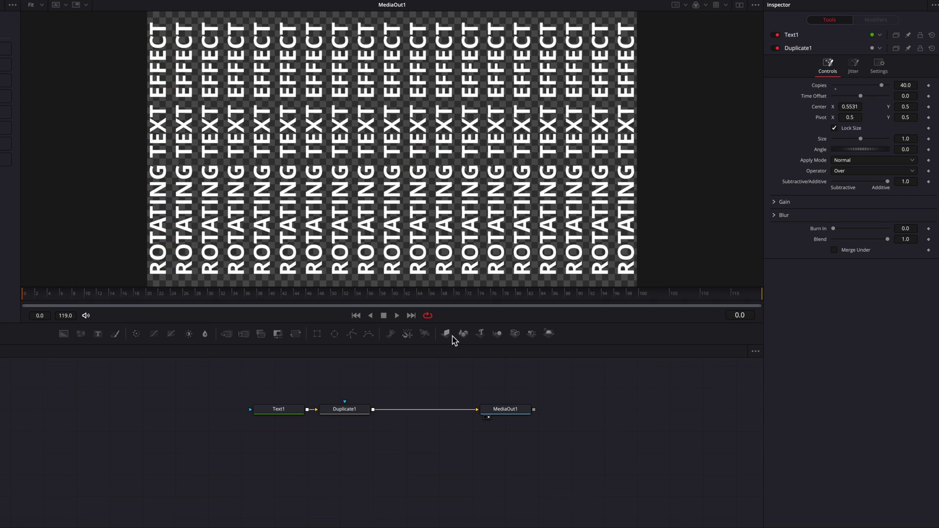
drag(464, 338, 394, 440)
drag(372, 410, 372, 441)
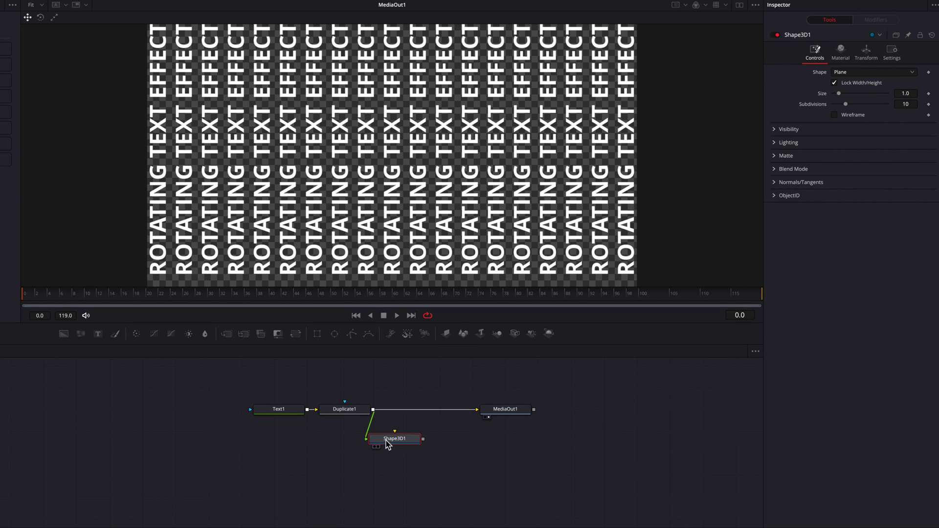
click(497, 333)
click(548, 333)
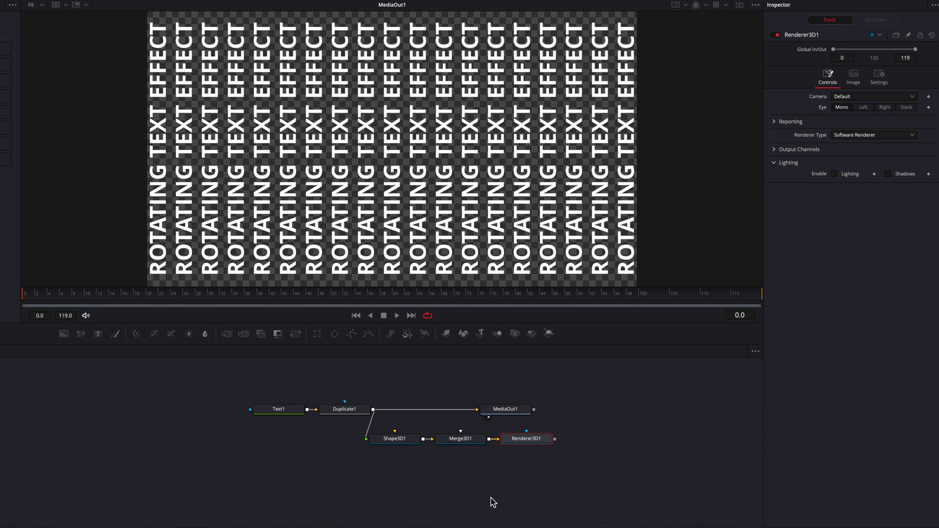
drag(517, 413, 606, 413)
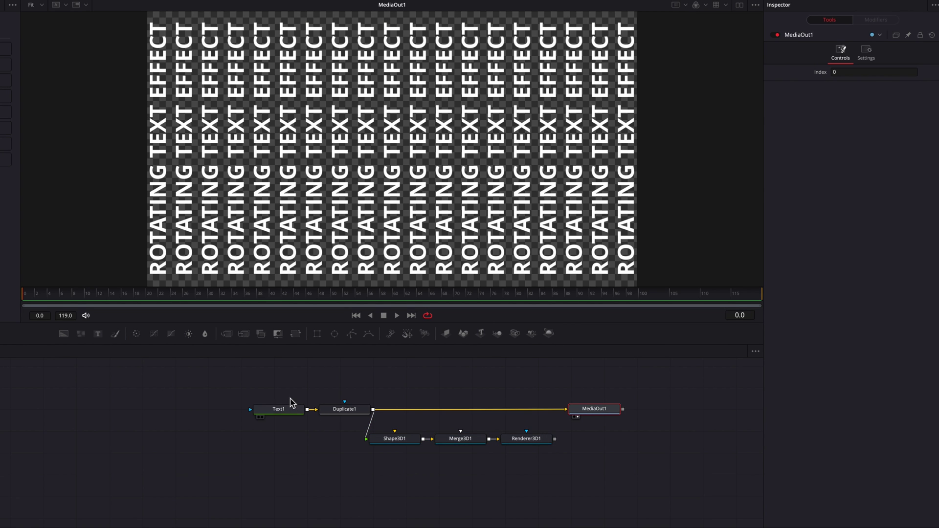
drag(278, 391, 463, 436)
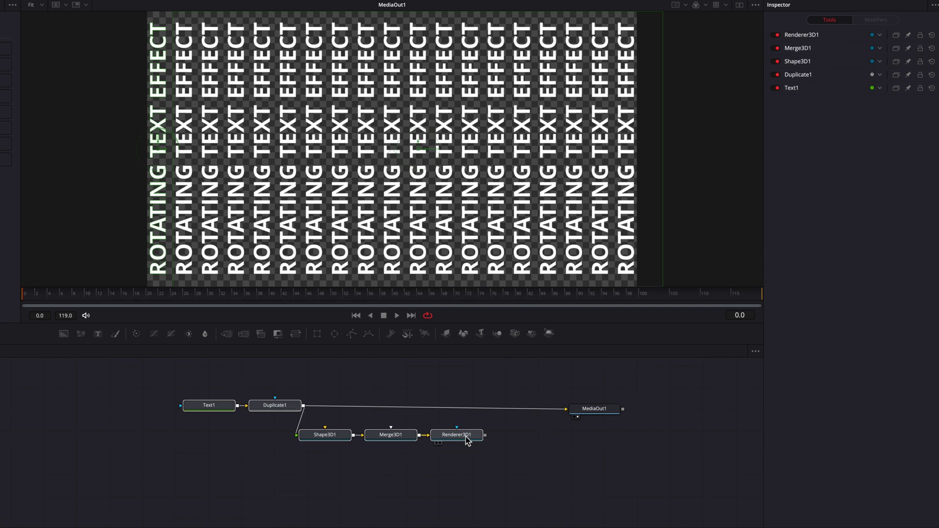
Show Merge3D1 in the viewer and change the Shape3D1 shape to Cylinder.
click(397, 440)
key(1)
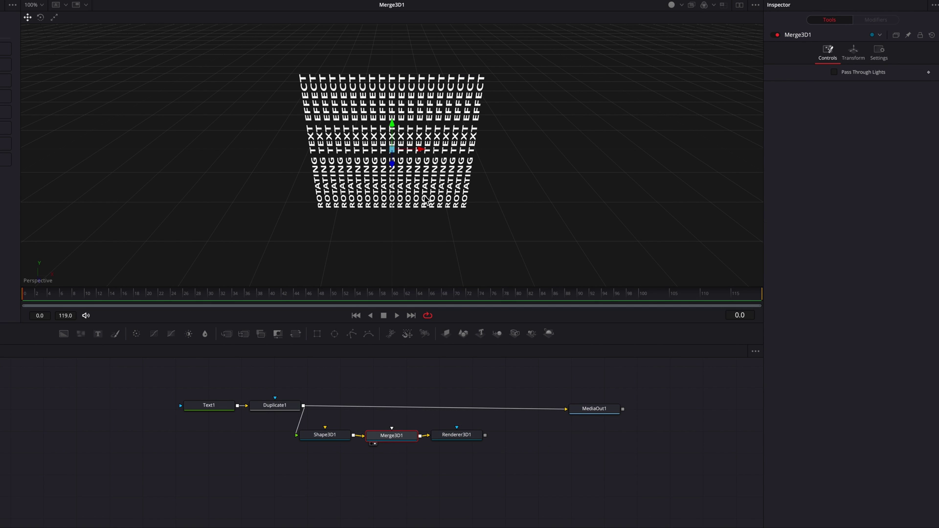
drag(425, 196, 416, 186)
click(333, 435)
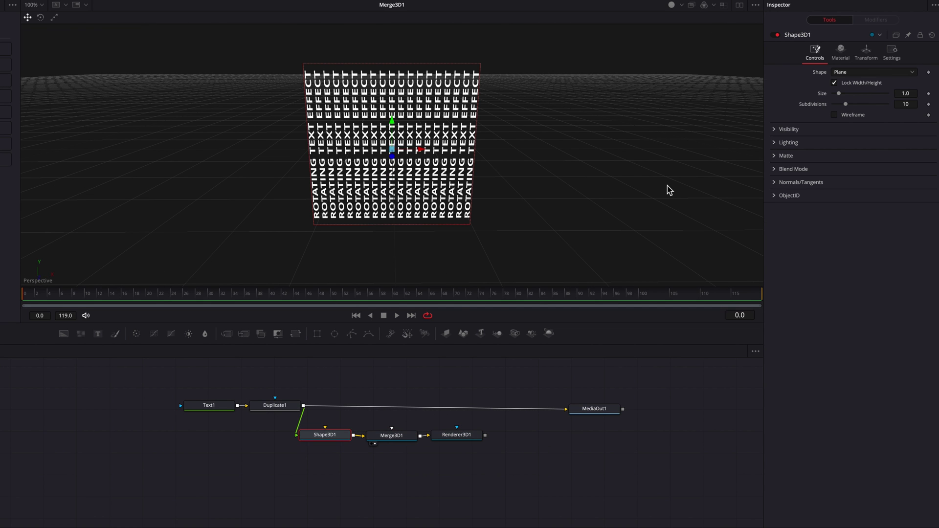
click(873, 72)
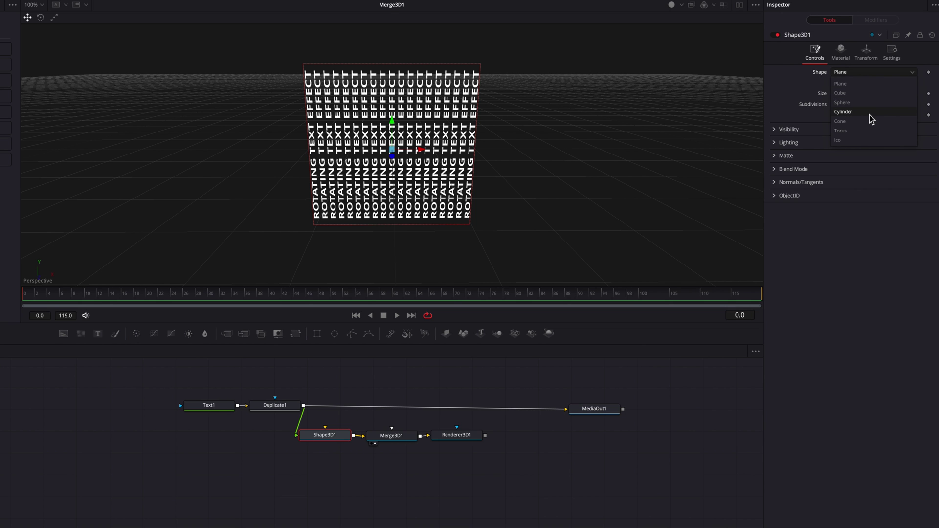
click(843, 112)
key(ctrl+f)
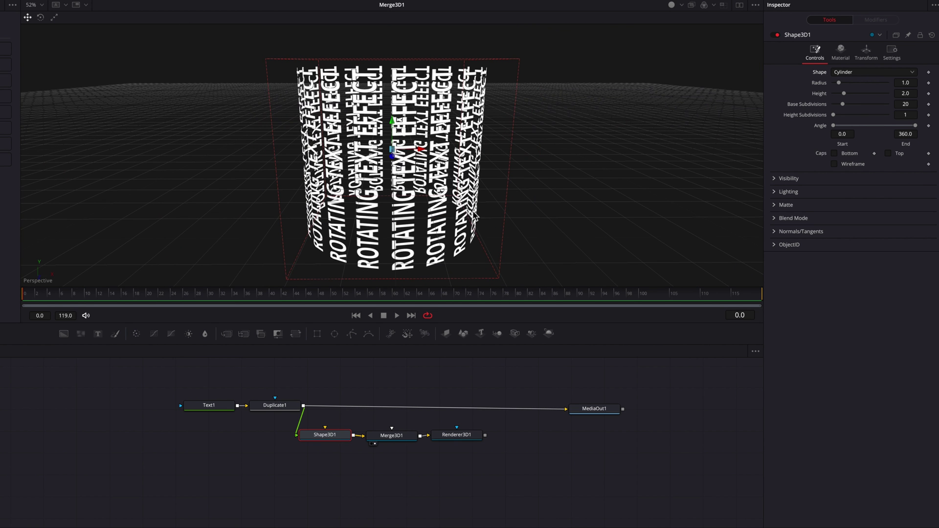
Rotate the cylinder -90 degrees around Z and raise its base subdivisions to 100.
click(869, 60)
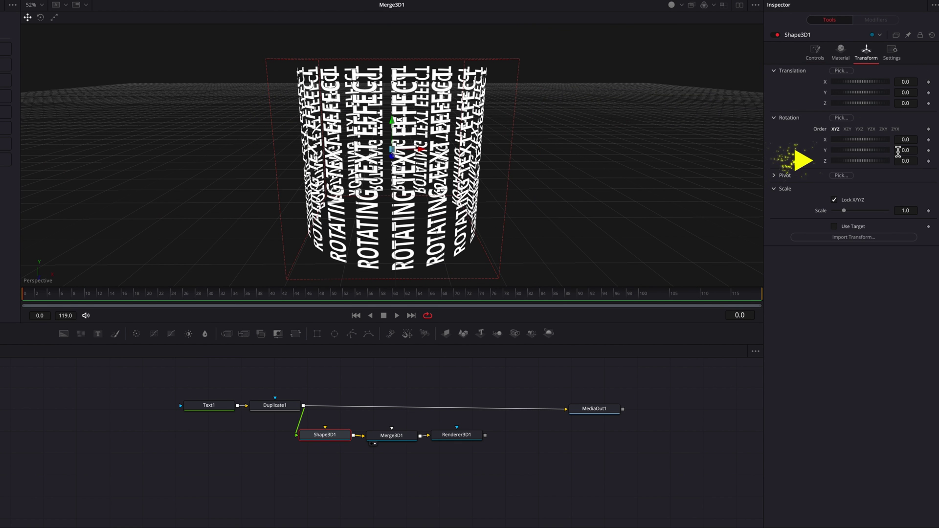
drag(910, 162, 904, 163)
text(-90)
key(Tab)
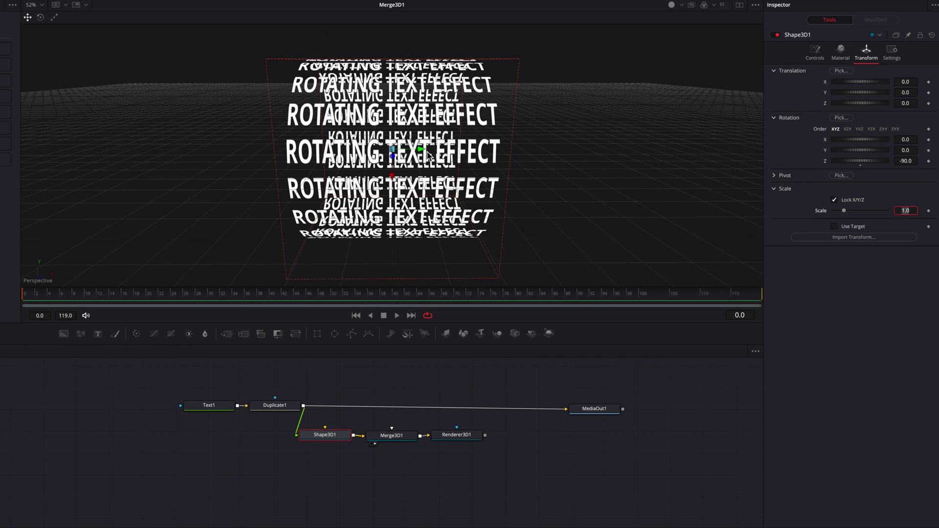
scroll(422, 162, up, 5)
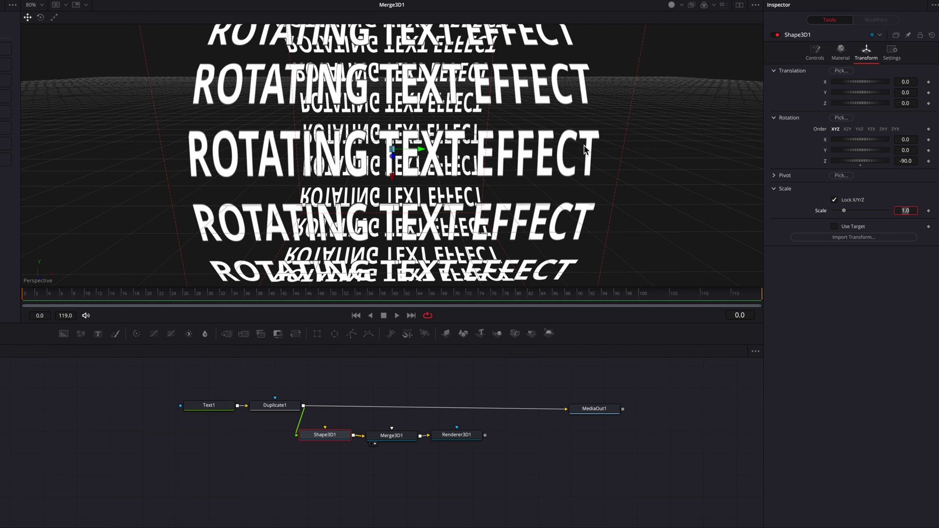
click(811, 59)
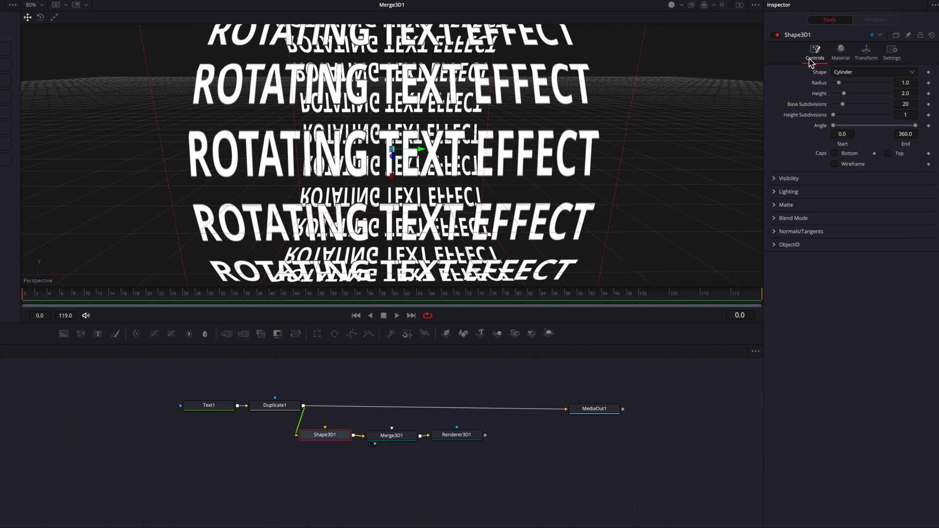
drag(844, 104, 882, 112)
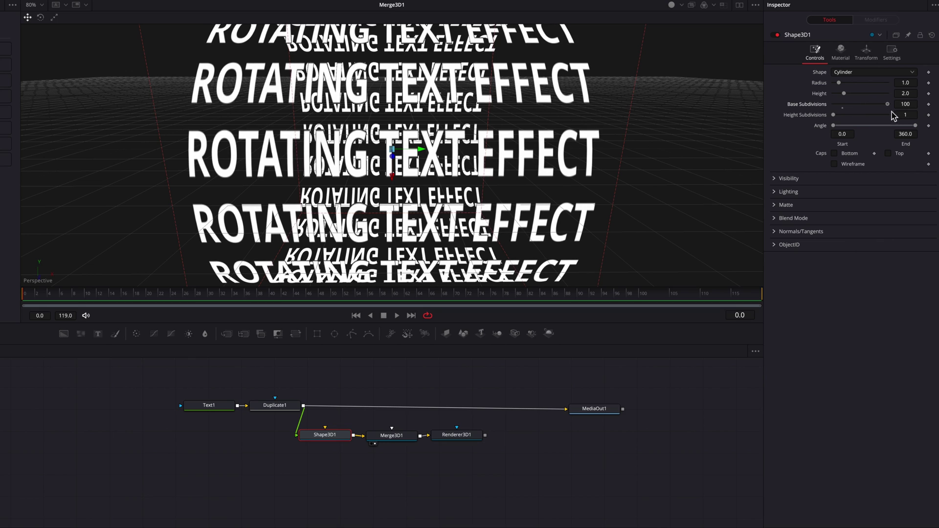
Adjust Duplicate1's Center X to 0.5527 to even out the text spacing around the cylinder.
scroll(650, 209, down, 6)
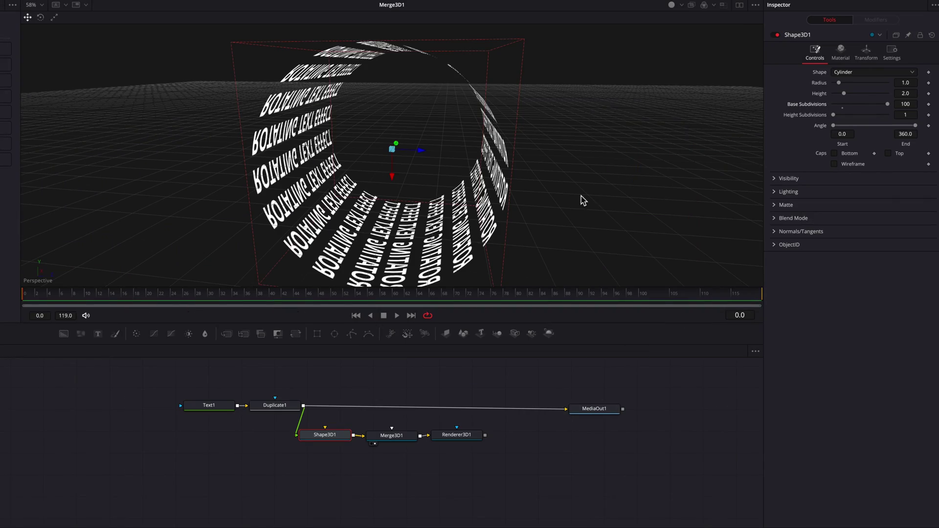
scroll(581, 195, down, 3)
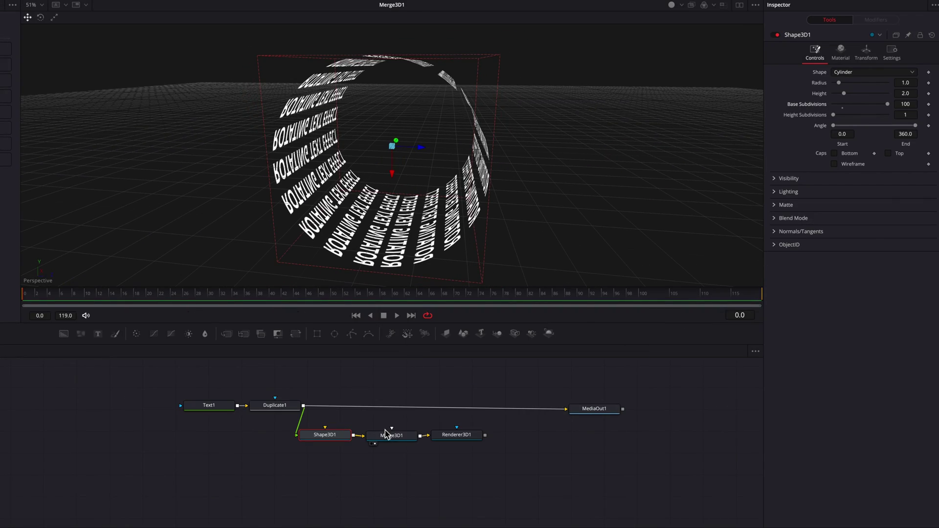
click(287, 409)
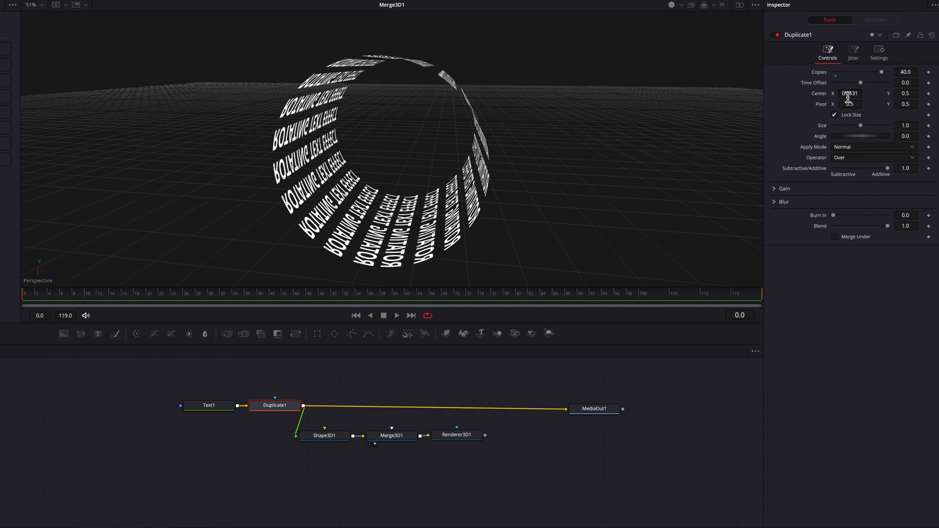
drag(848, 97, 855, 98)
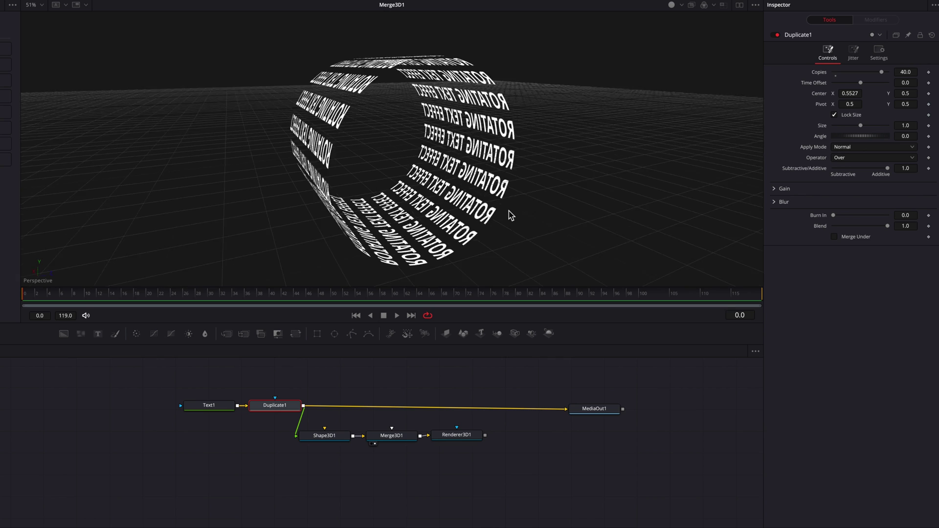
Add a Camera 3D node connected to Merge3D1 and switch to a dual-viewer layout.
click(467, 437)
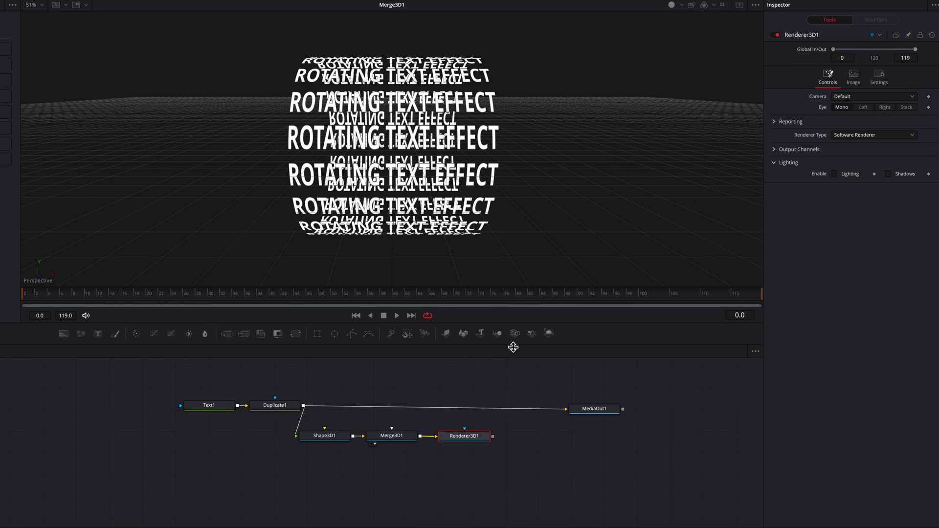
drag(518, 336, 392, 436)
drag(405, 478, 409, 478)
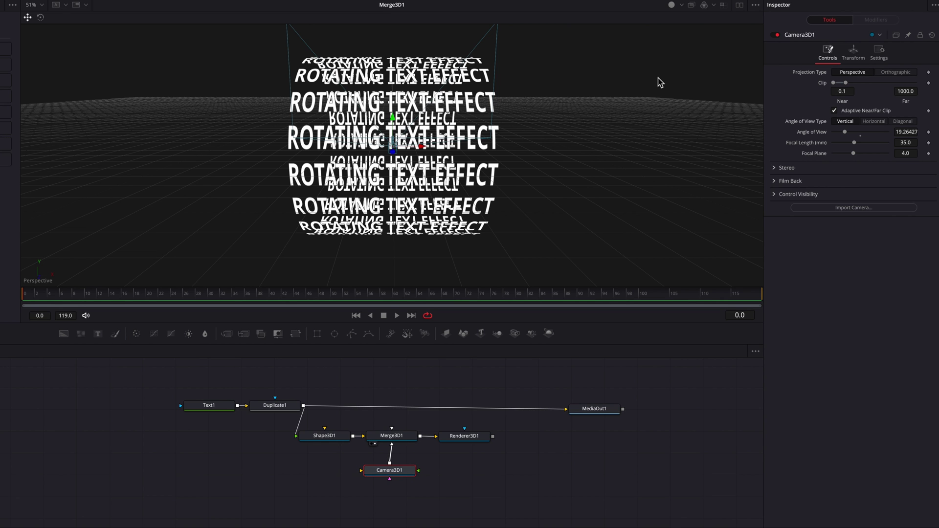
click(739, 6)
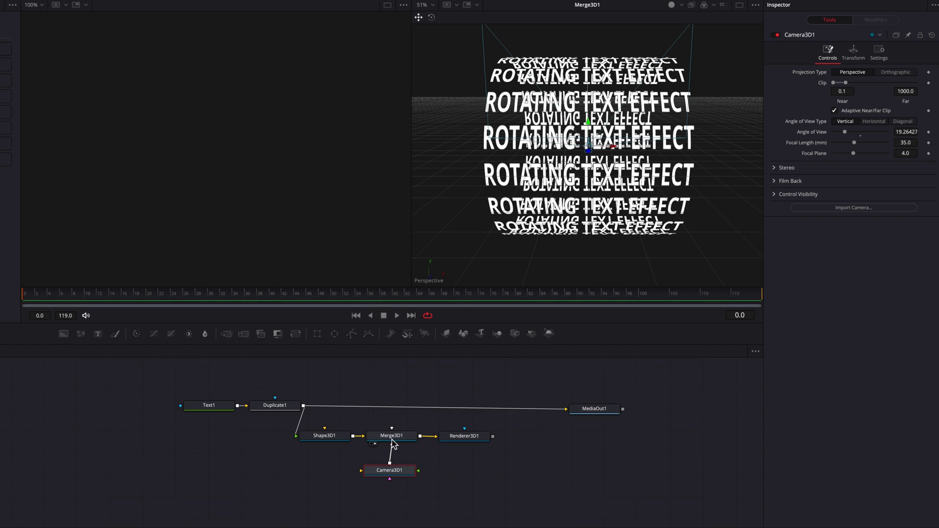
Show Merge3D1 in the first viewer and Renderer3D1 in the second viewer.
click(411, 437)
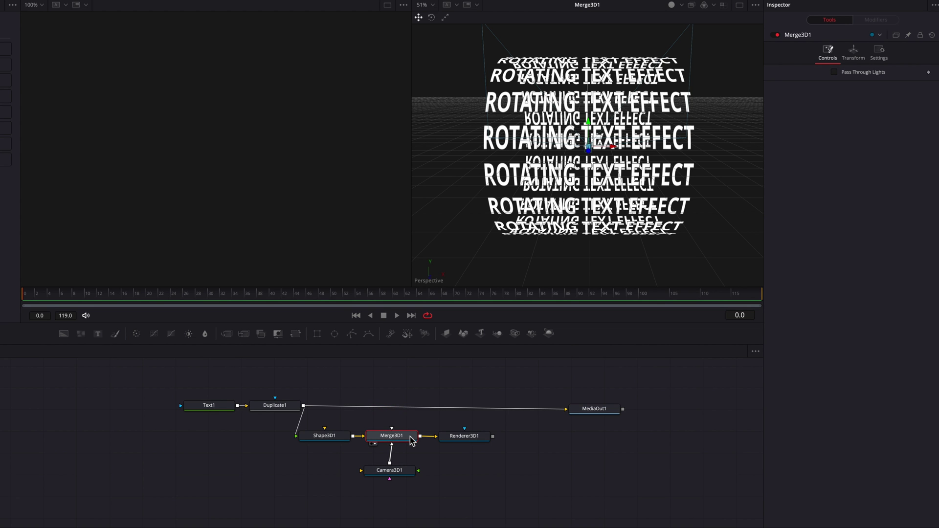
key(1)
click(469, 437)
key(2)
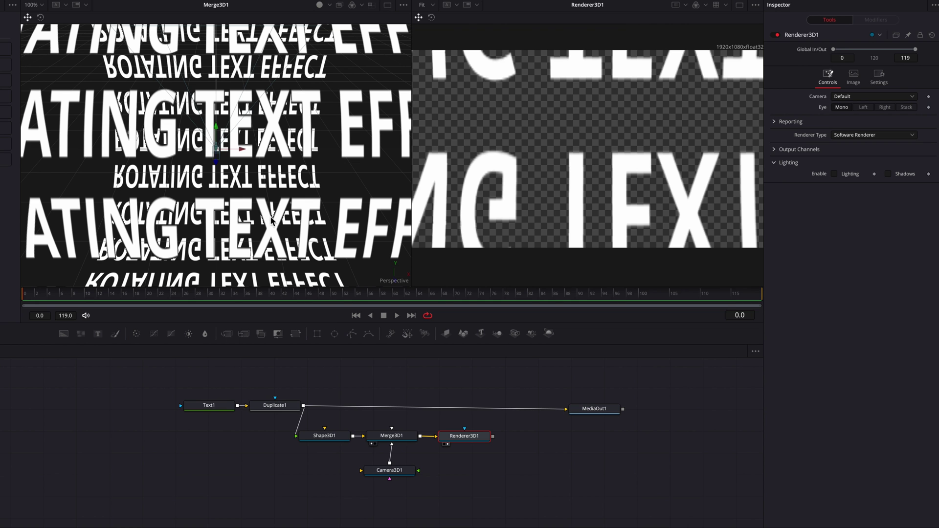
scroll(271, 220, down, 5)
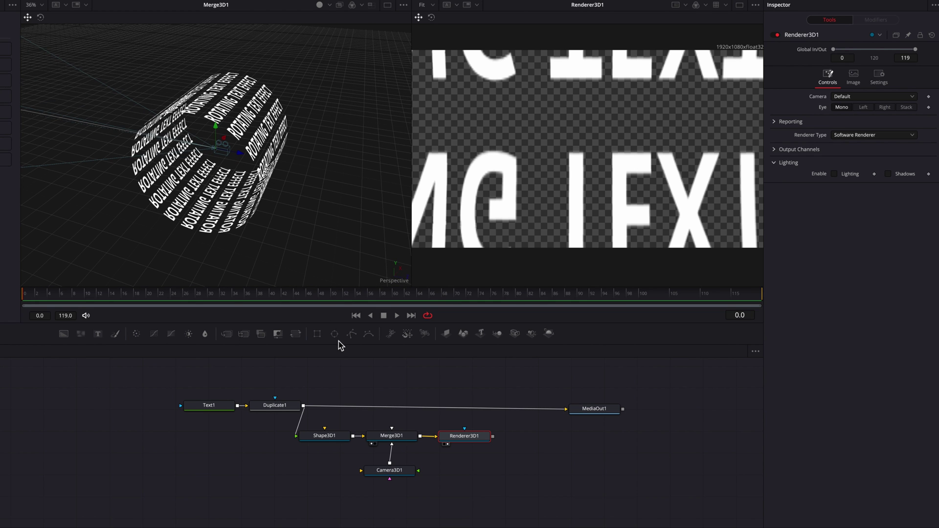
Move Camera3D1 farther back until the whole text cylinder fits within the rendered frame.
click(400, 469)
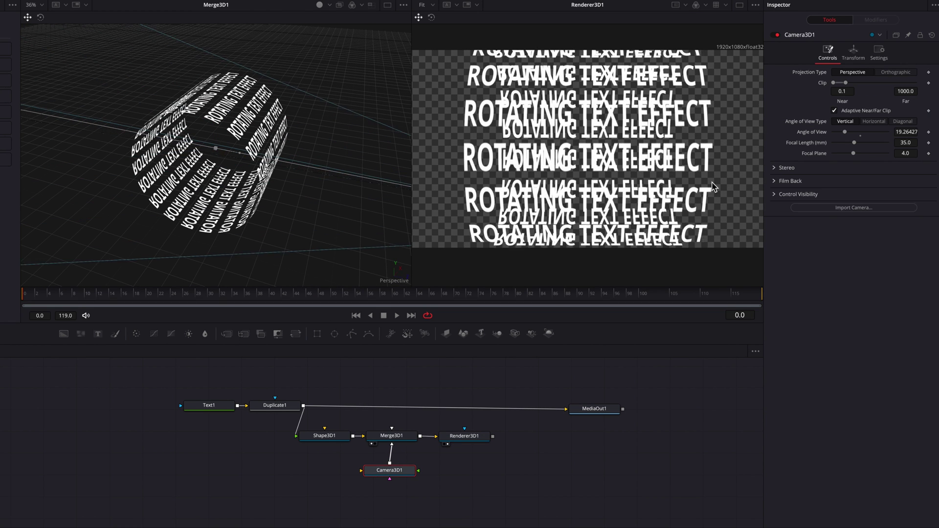
scroll(300, 208, down, 4)
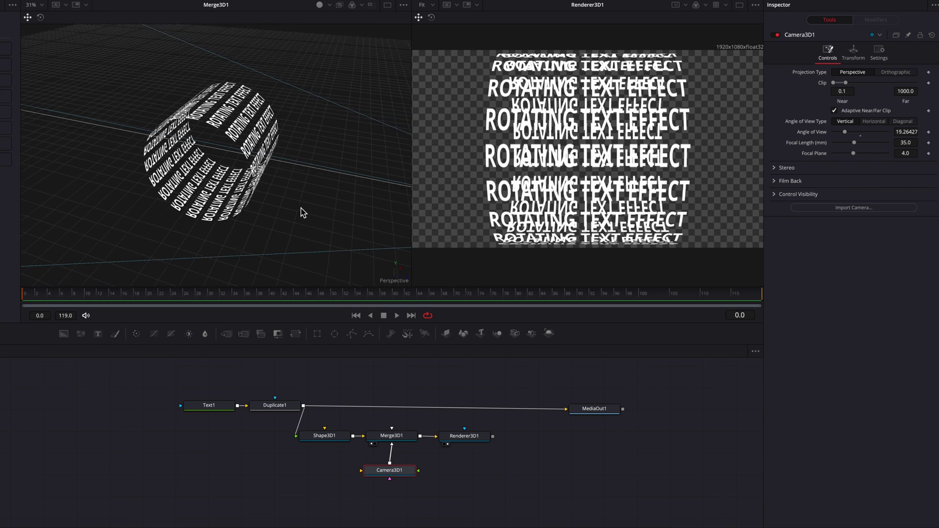
scroll(300, 207, down, 2)
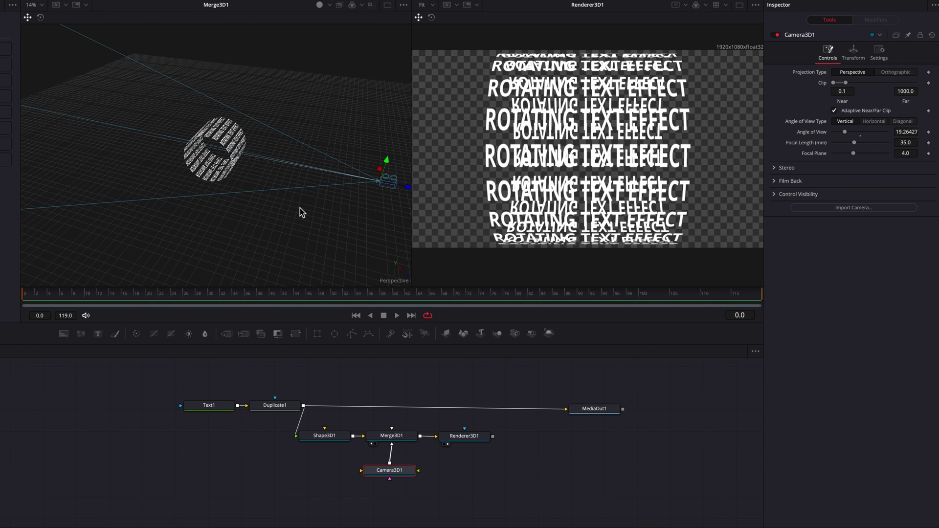
Translate the Shape3D1 cylinder to -0.63 along Z.
click(341, 441)
click(867, 52)
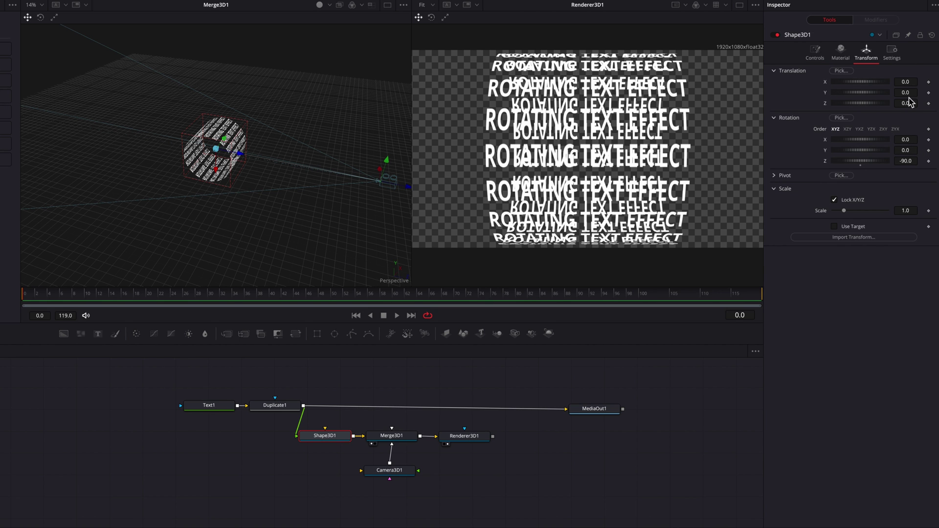
mouse_move(907, 104)
mouse_down()
mouse_move(886, 104)
mouse_move(908, 104)
mouse_up()
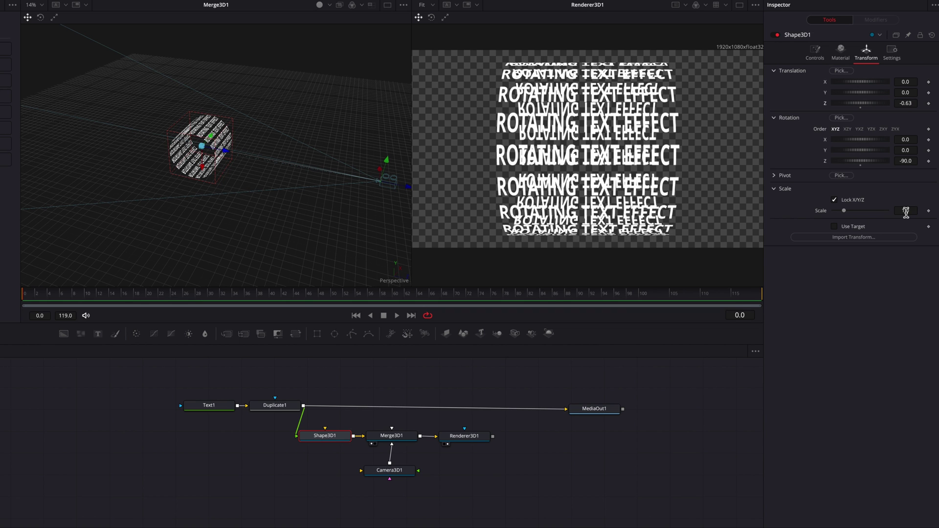
drag(906, 212, 919, 211)
key(ctrl+z)
Add an Image Plane 3D node and connect it to Merge3D1.
scroll(184, 147, up, 5)
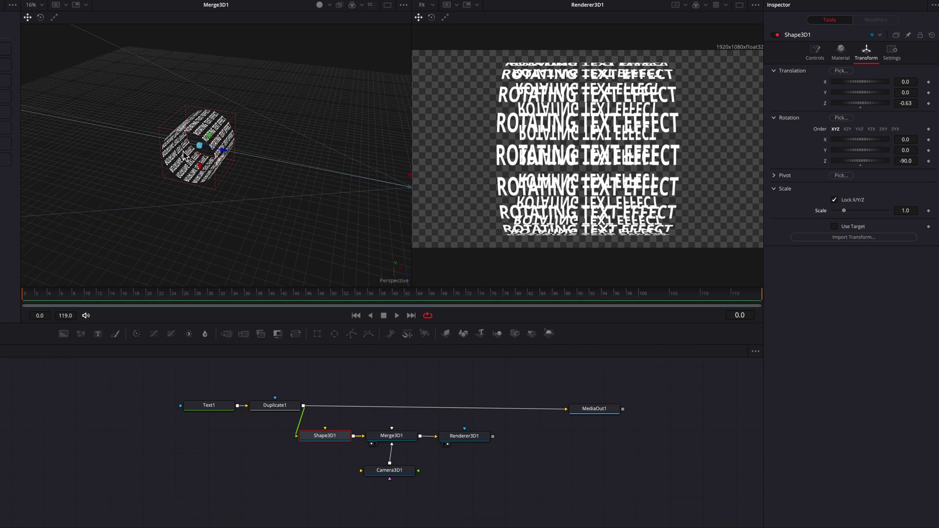
drag(205, 194, 200, 193)
scroll(201, 196, up, 1)
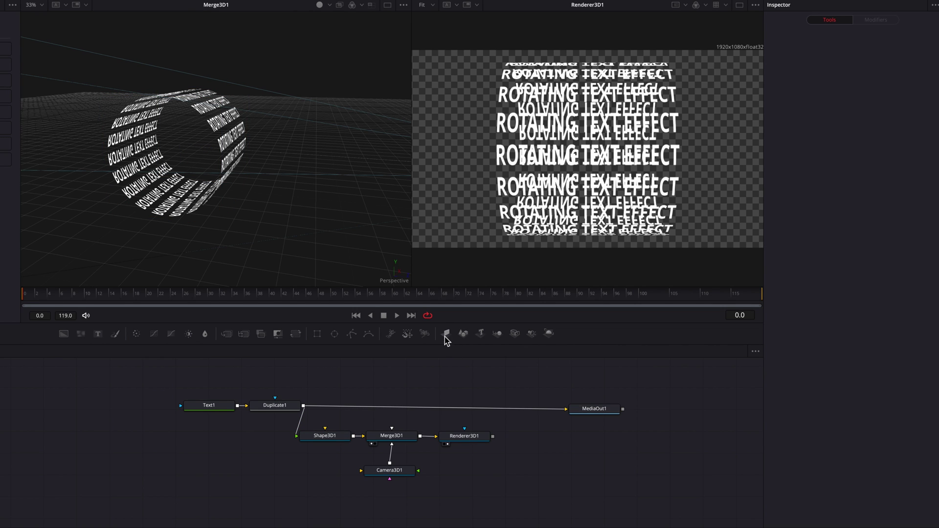
drag(446, 337, 397, 440)
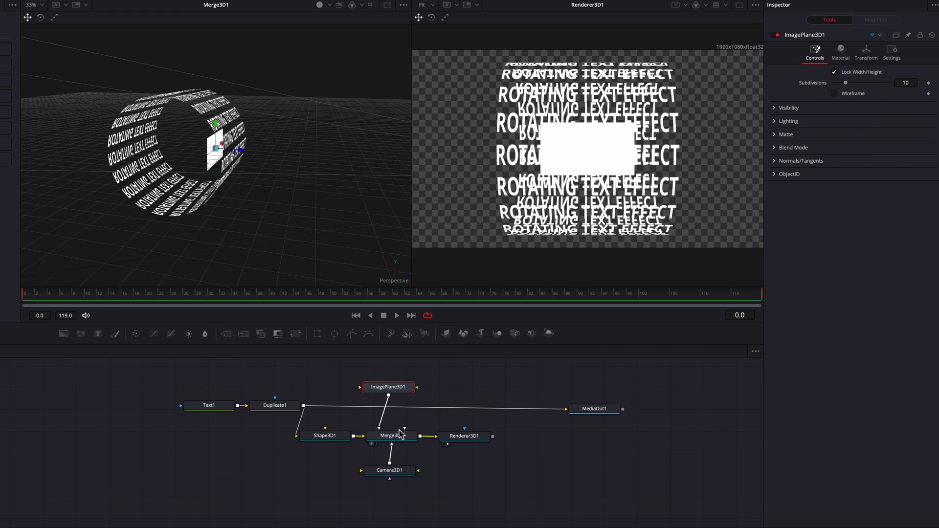
Move the image plane back to about -0.539 along Z and scale it to 5.0.
drag(239, 149, 216, 161)
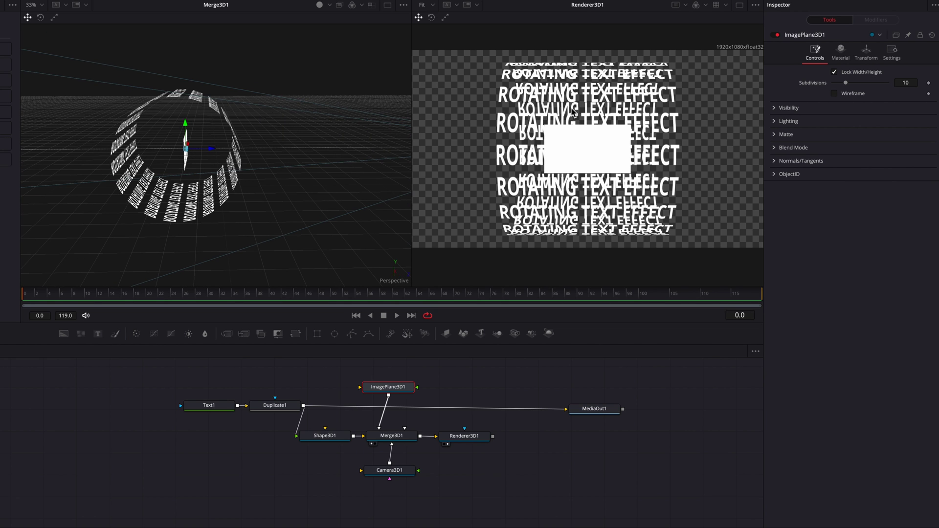
click(864, 58)
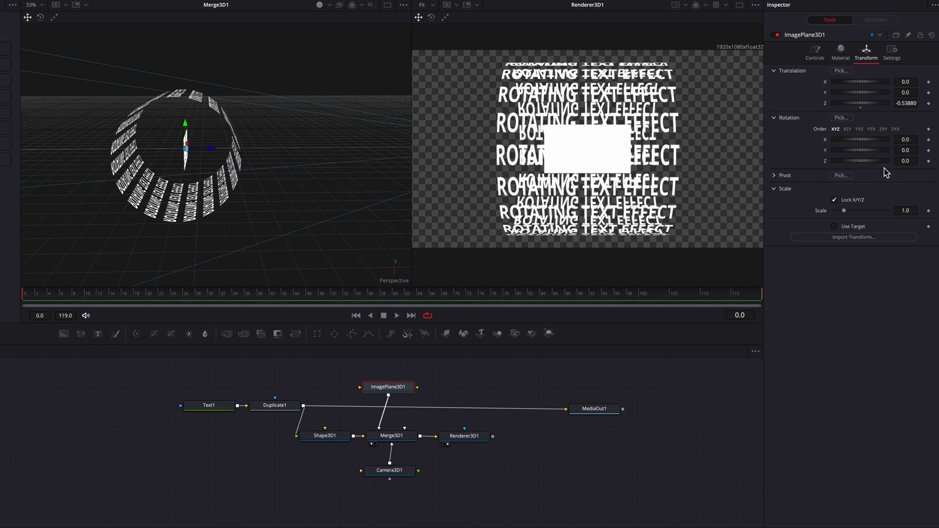
drag(843, 211, 935, 215)
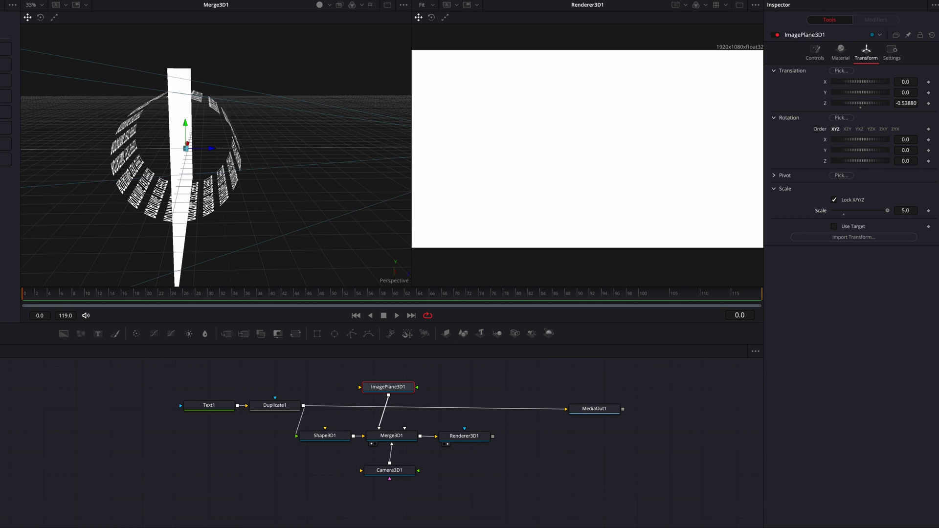
Set the image plane's diffuse color to black and nudge the plane along Z toward the cylinder's middle.
click(839, 58)
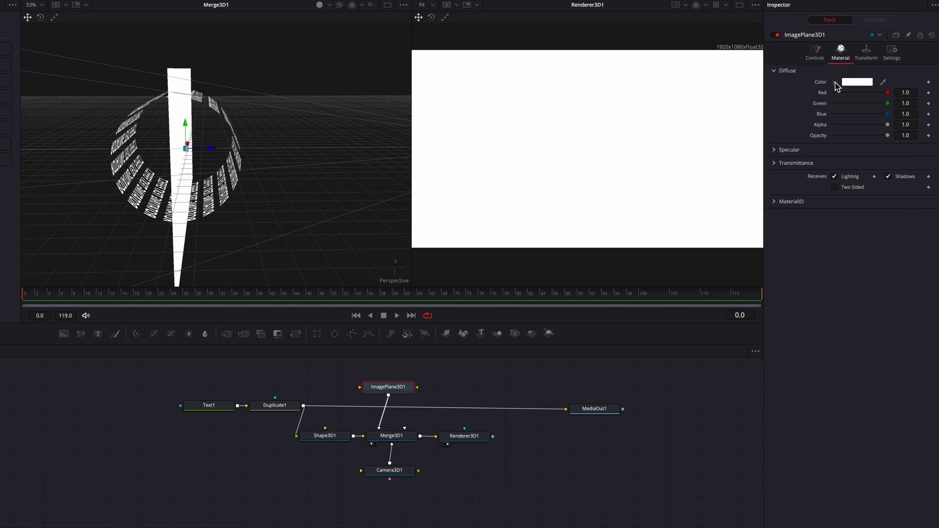
click(834, 82)
click(842, 143)
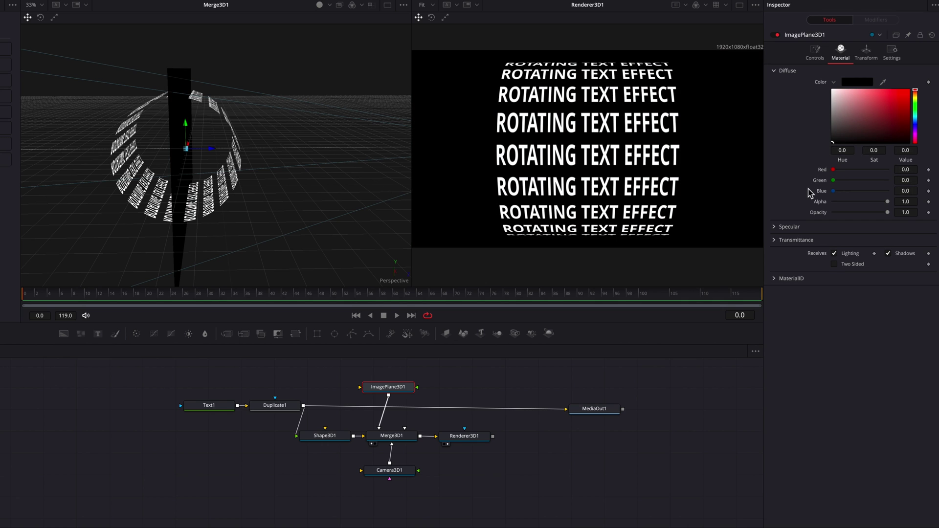
mouse_move(211, 148)
mouse_down()
mouse_move(168, 149)
mouse_move(208, 152)
mouse_up()
drag(213, 153, 215, 154)
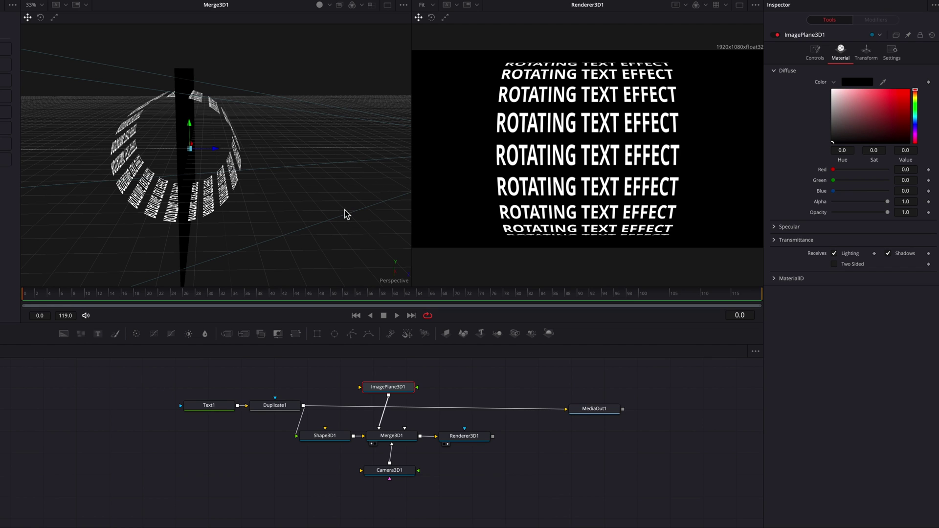
Add a Bitmap mask node after Renderer3D1, show it in the second viewer and set its channel to Luminance.
click(472, 436)
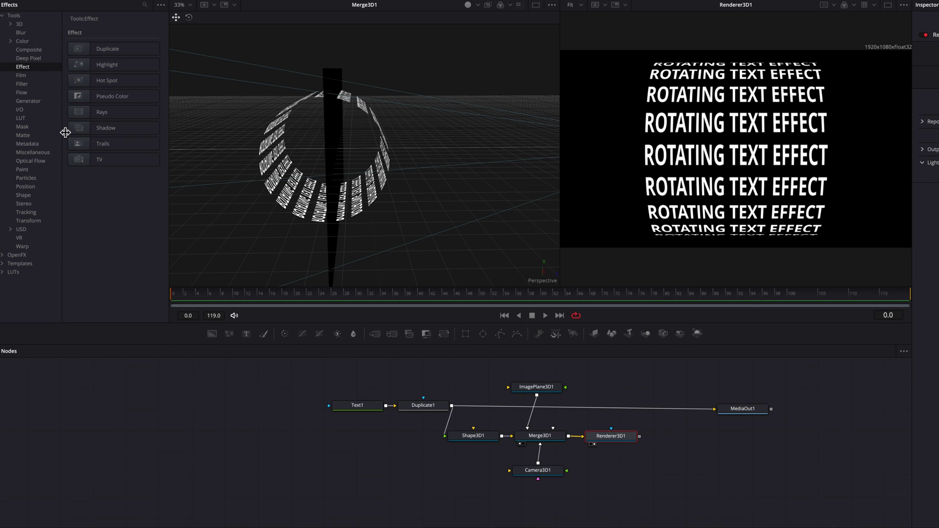
click(29, 129)
drag(122, 53, 663, 438)
key(2)
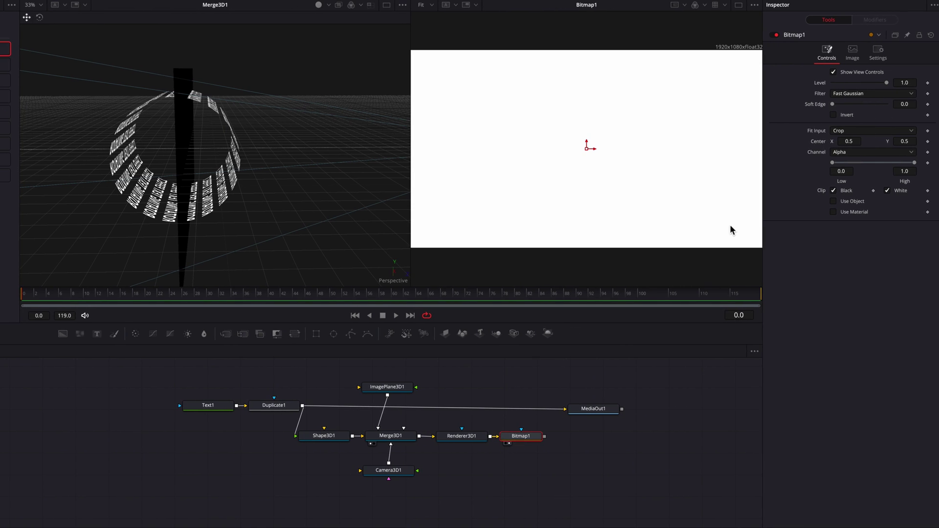
click(880, 154)
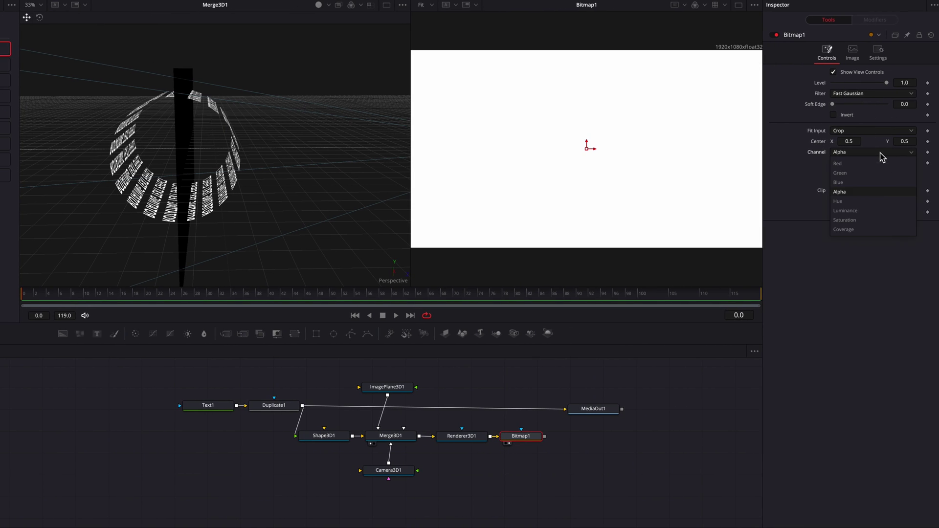
click(876, 211)
Make room before MediaOut1, add a Background node masked by Bitmap1 and show it in the second viewer.
drag(593, 410, 642, 407)
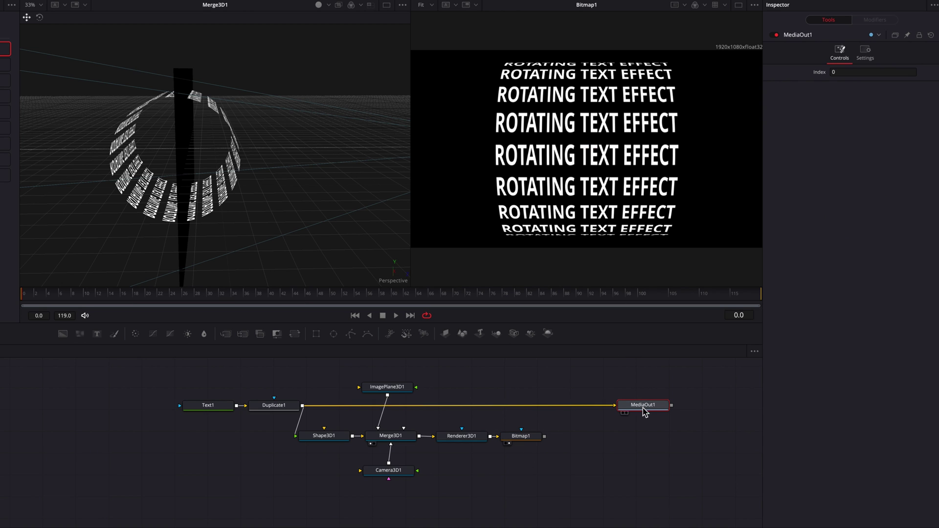
drag(637, 469, 578, 438)
key(2)
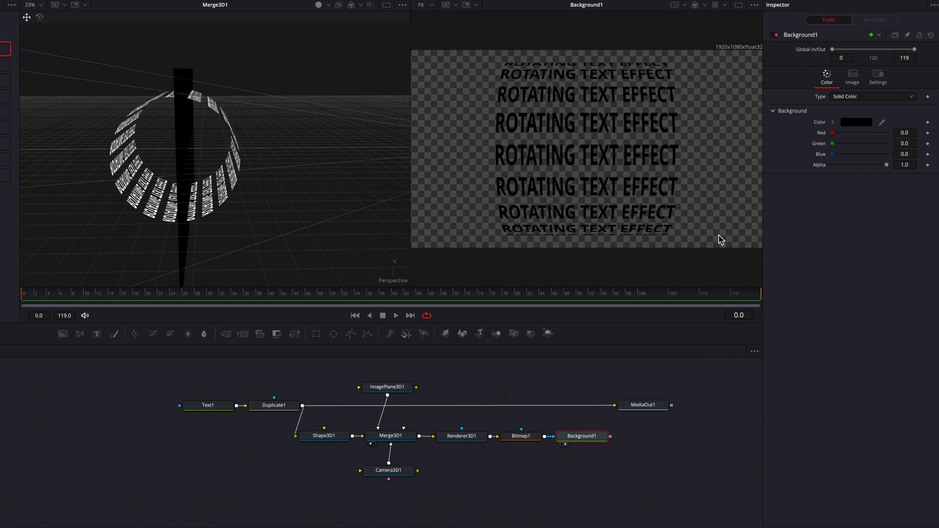
Color Background1 golden yellow with hue 0.144, saturation 1.0 and value 0.866.
click(833, 122)
click(830, 130)
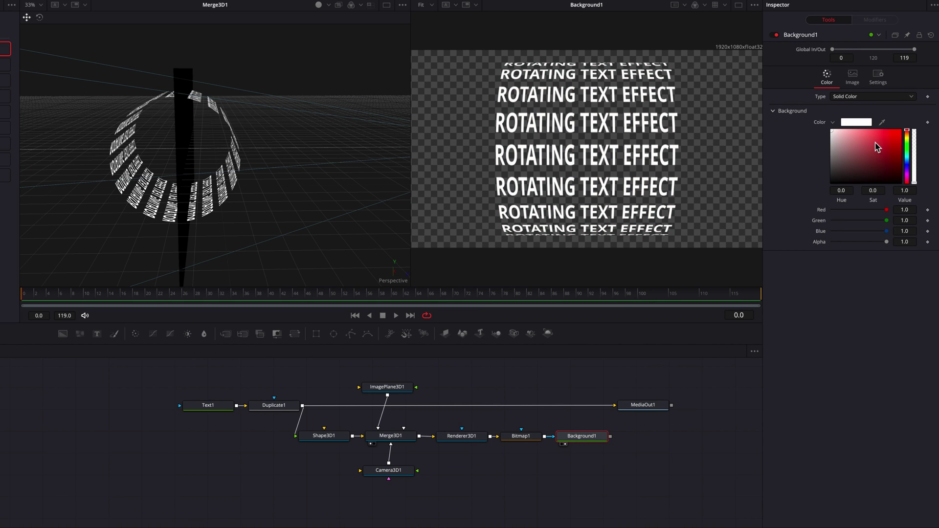
drag(907, 142, 910, 142)
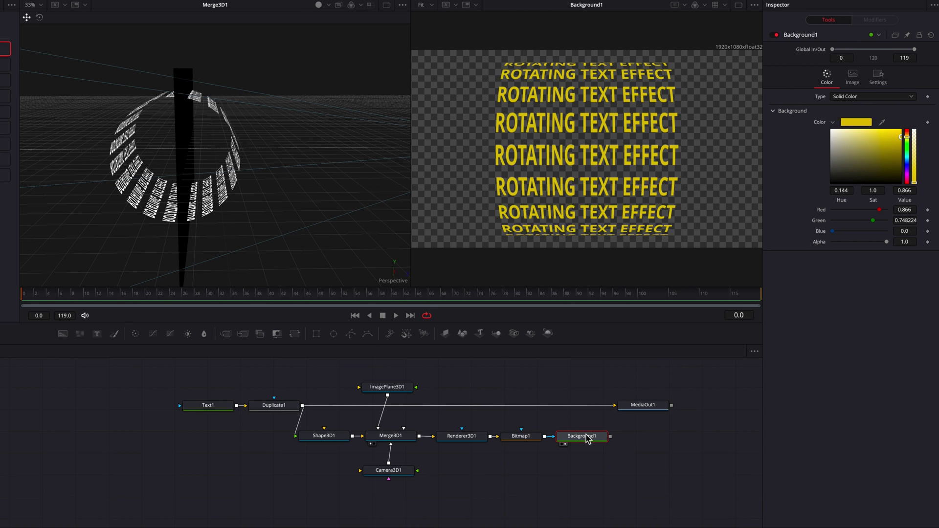
Connect Background1 to MediaOut1 in place of Duplicate1.
scroll(585, 437, right, 2)
drag(596, 405, 633, 405)
drag(564, 436, 626, 405)
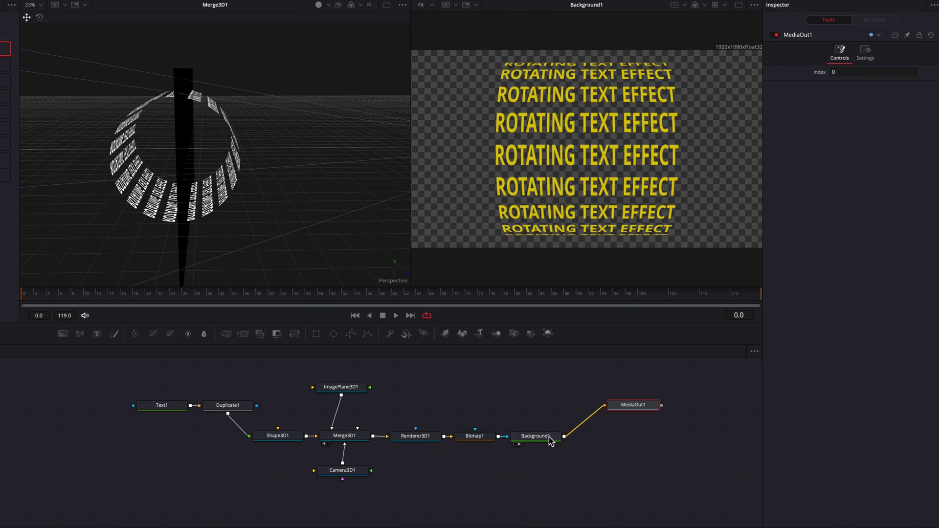
Merge Background1 over a second Background node, connect the merge to MediaOut1 and show MediaOut1 in the second viewer.
drag(63, 333, 534, 463)
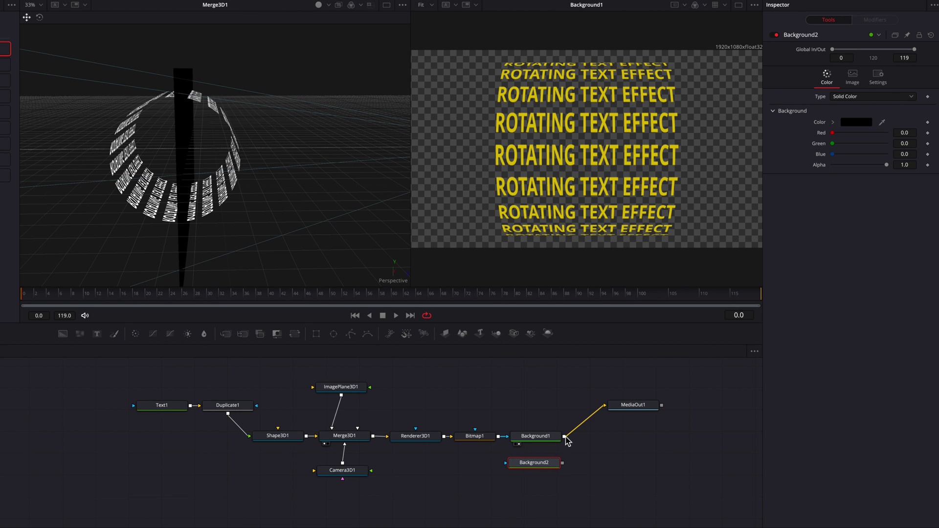
drag(564, 436, 563, 466)
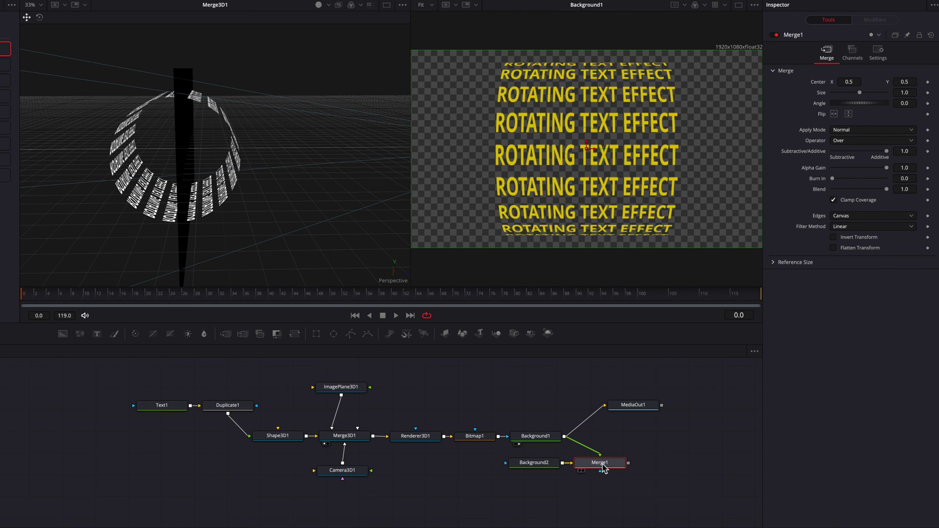
drag(629, 464, 607, 405)
key(2)
drag(646, 409, 670, 413)
Color Background2 dark navy blue with hue 0.664, saturation 0.94 and value 0.094.
drag(537, 465, 540, 464)
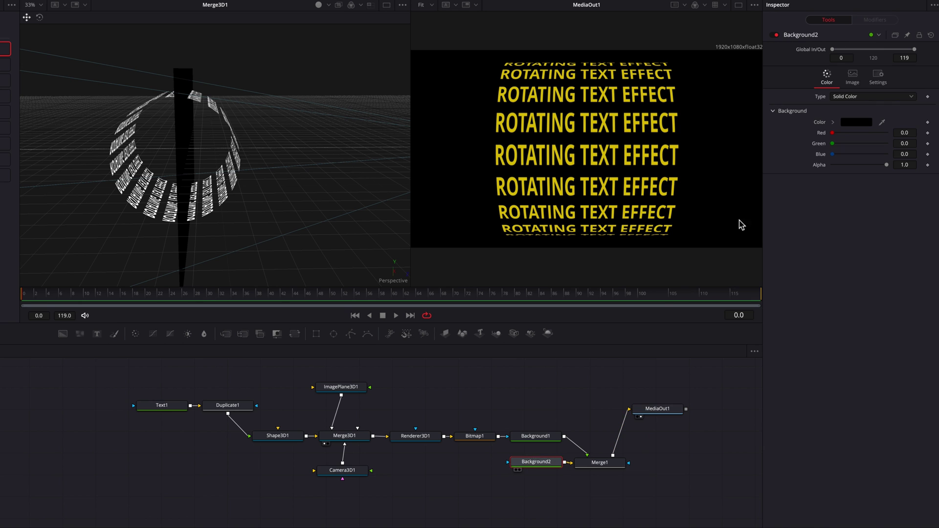
click(833, 122)
drag(840, 139, 896, 179)
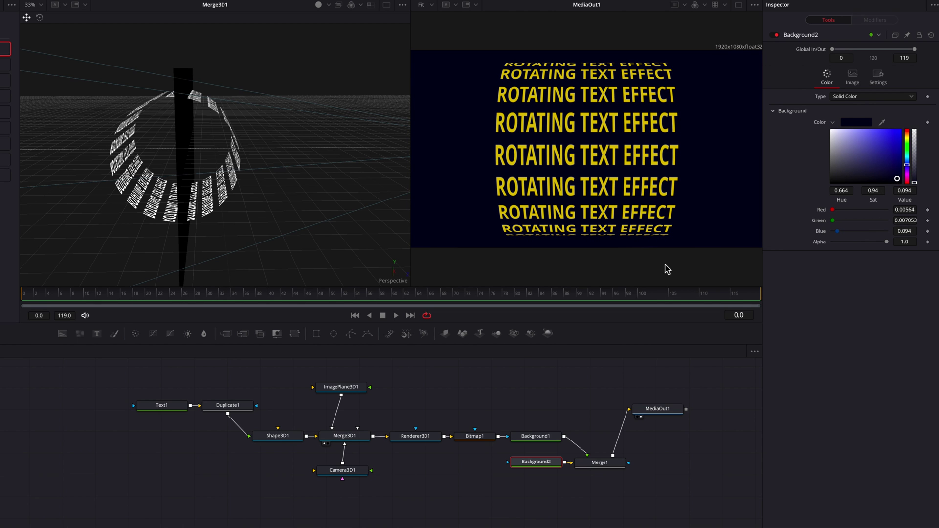
Animate Shape3D1's Y rotation from a 0.0 keyframe at frame 0 to 151.3 at frame 119.
click(290, 441)
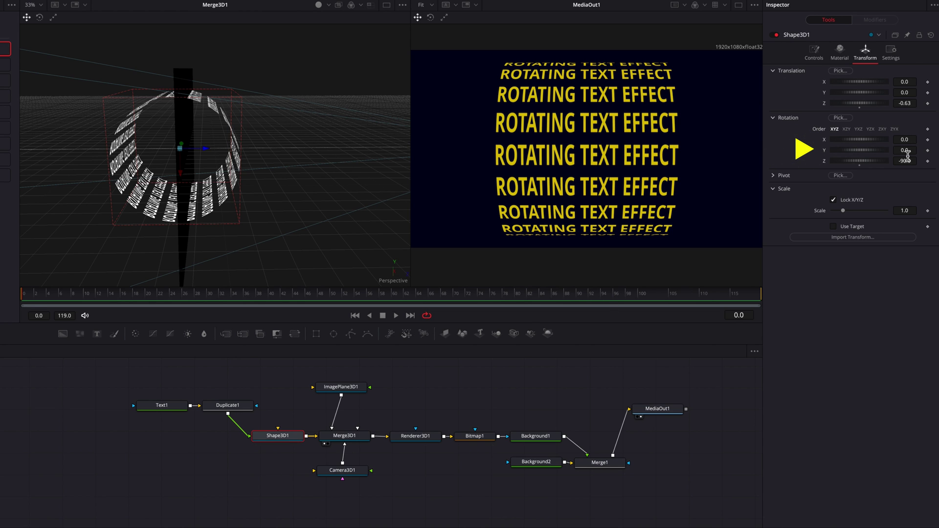
mouse_move(904, 155)
mouse_down()
mouse_move(914, 155)
mouse_move(303, 157)
mouse_move(904, 153)
mouse_up()
key(ctrl+z)
click(927, 150)
drag(719, 297, 789, 296)
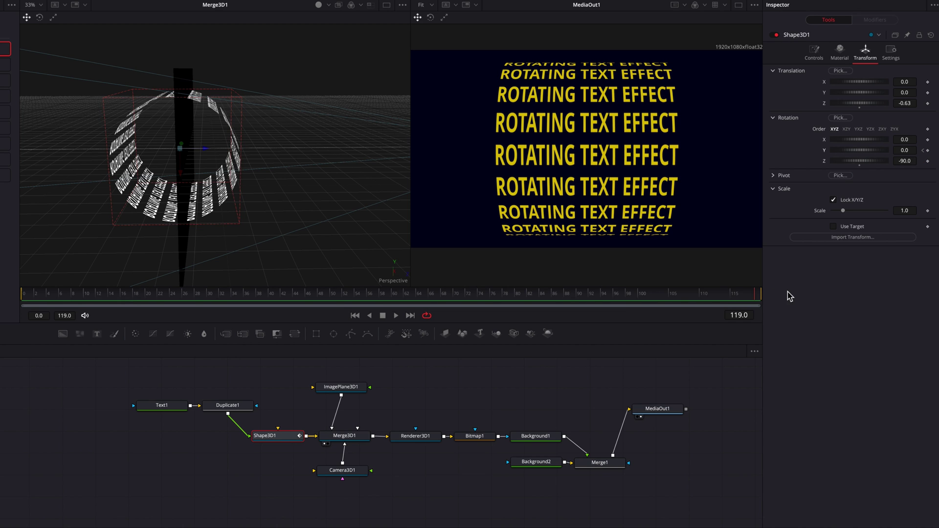
drag(847, 154, 870, 153)
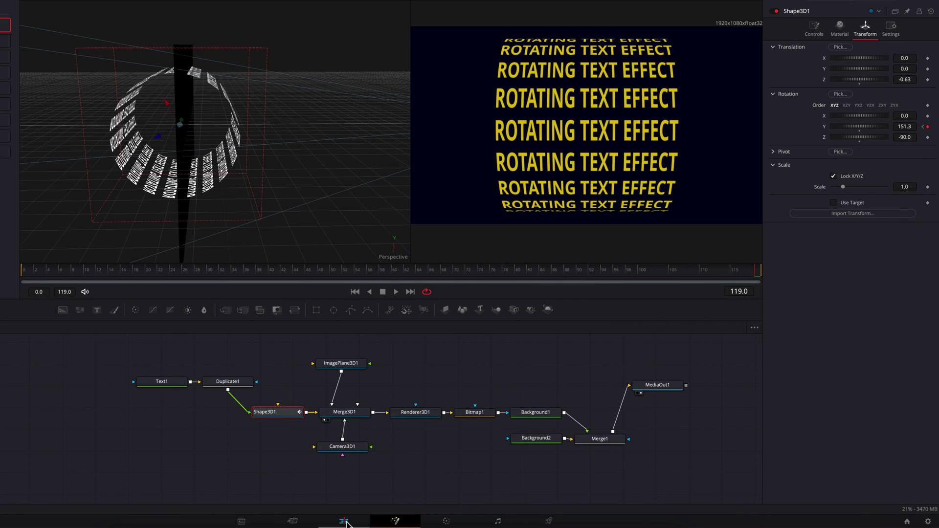
Switch to the Edit page and play back the Fusion composition from the start of the timeline.
click(345, 521)
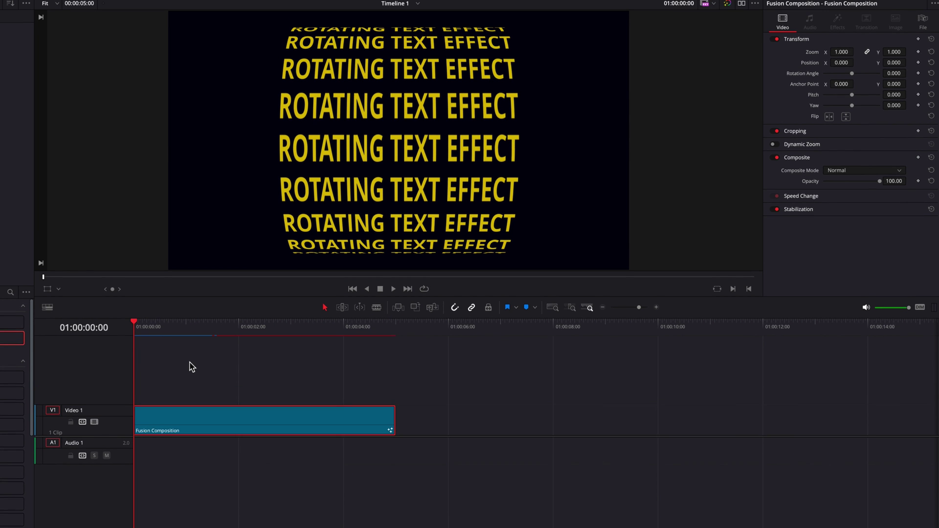
key(space)
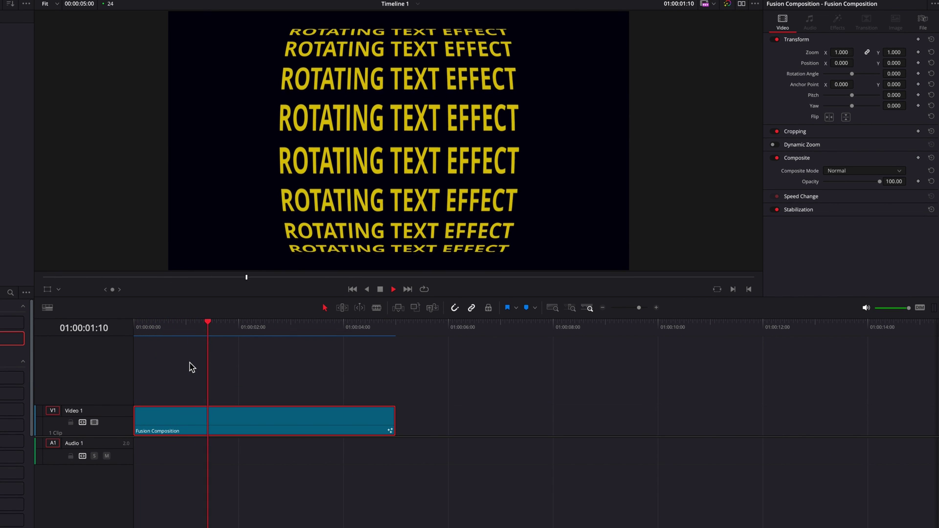